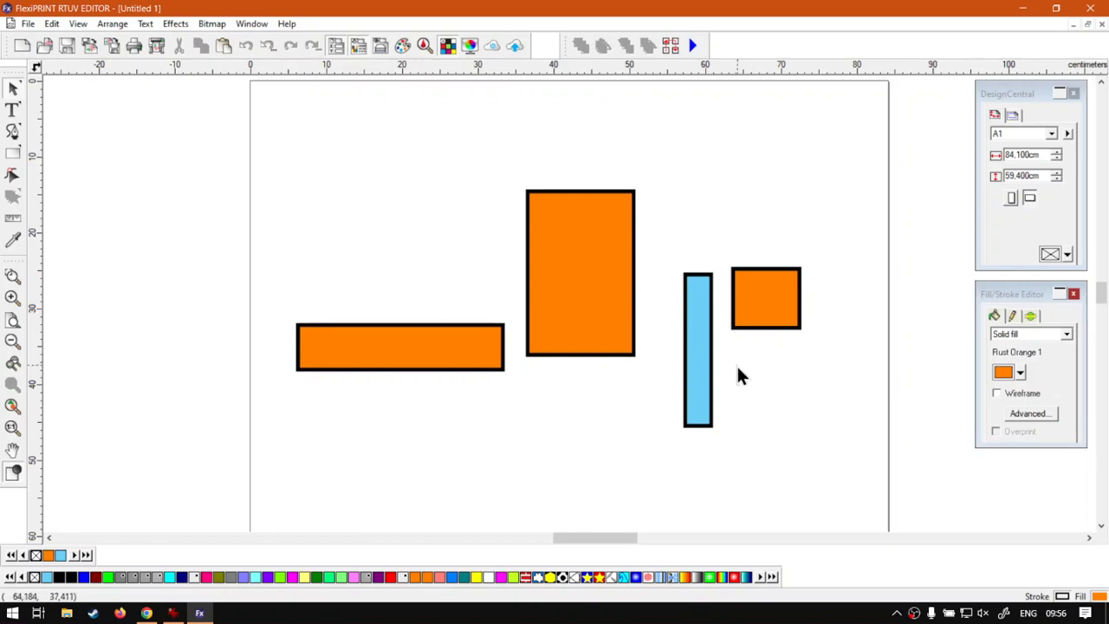
Select all four rectangles and open the Spacing settings with the horizontal spacing value ready for editing.
left_click_drag(882, 495, 267, 139)
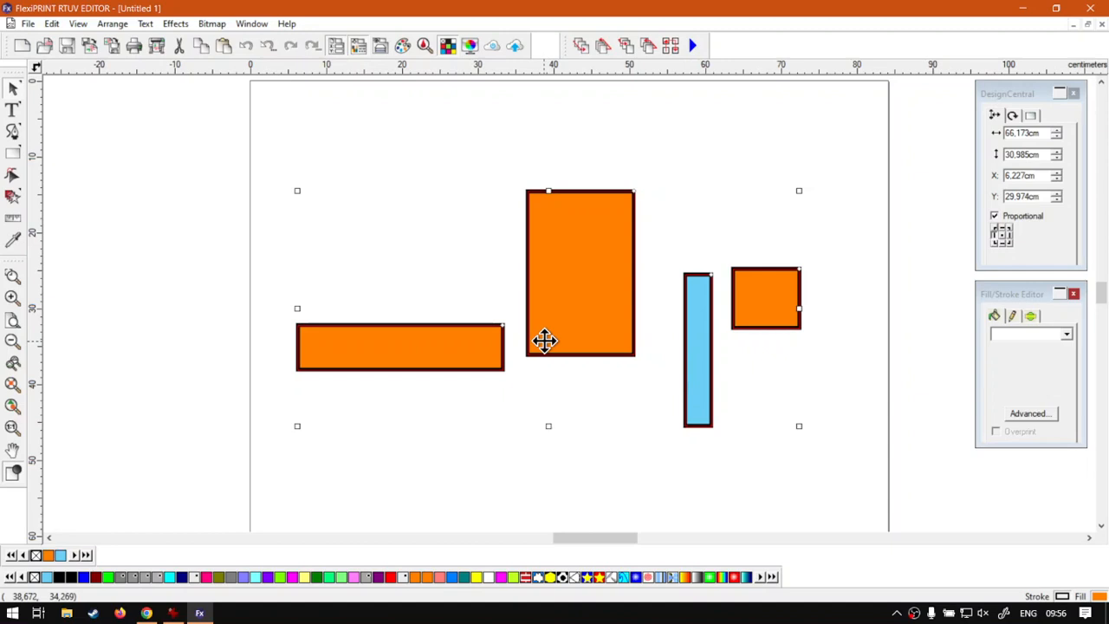
left_click(116, 40)
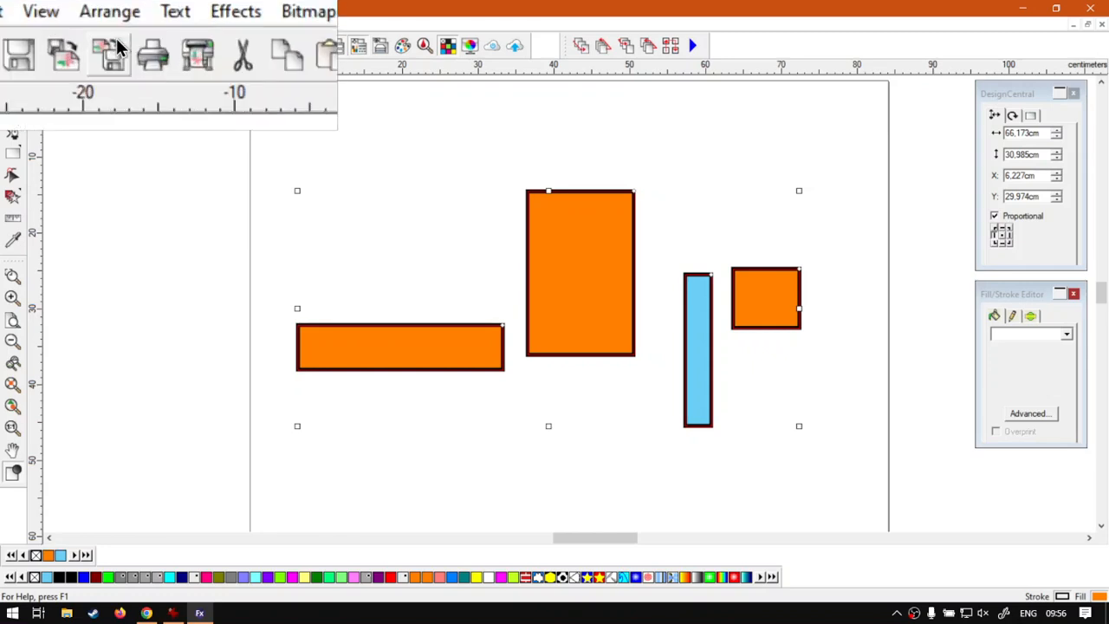
left_click(112, 23)
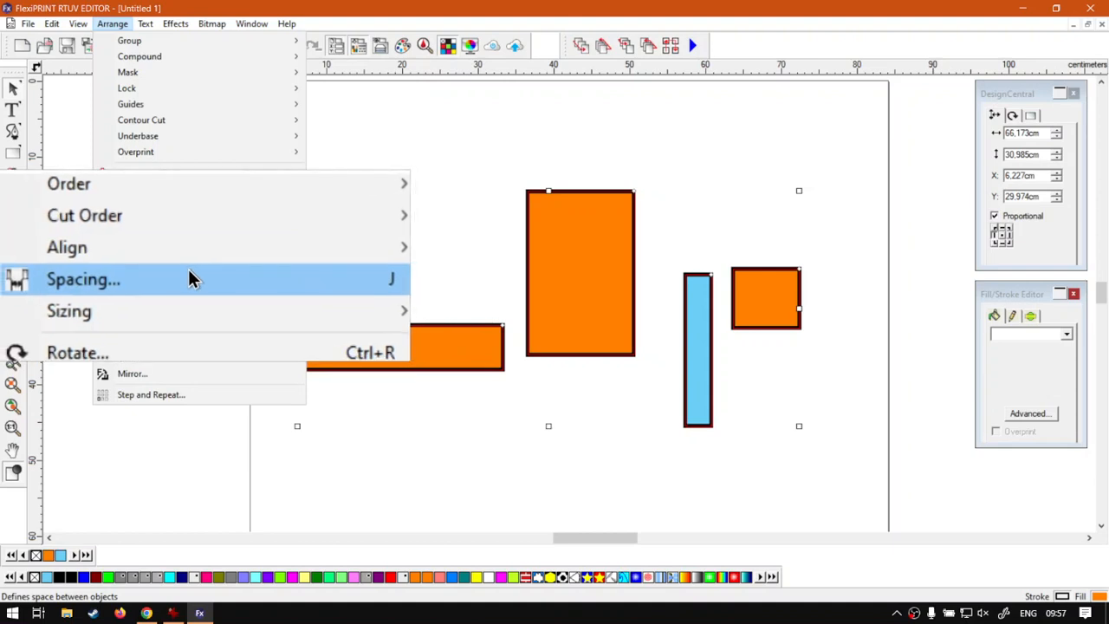
left_click(547, 26)
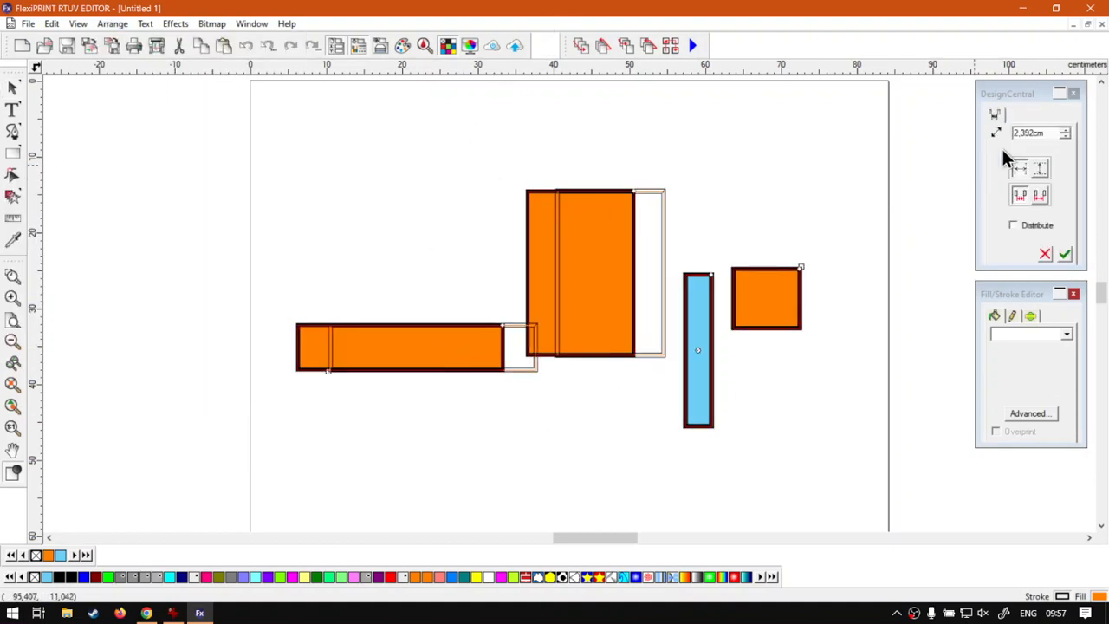
left_click(1024, 134)
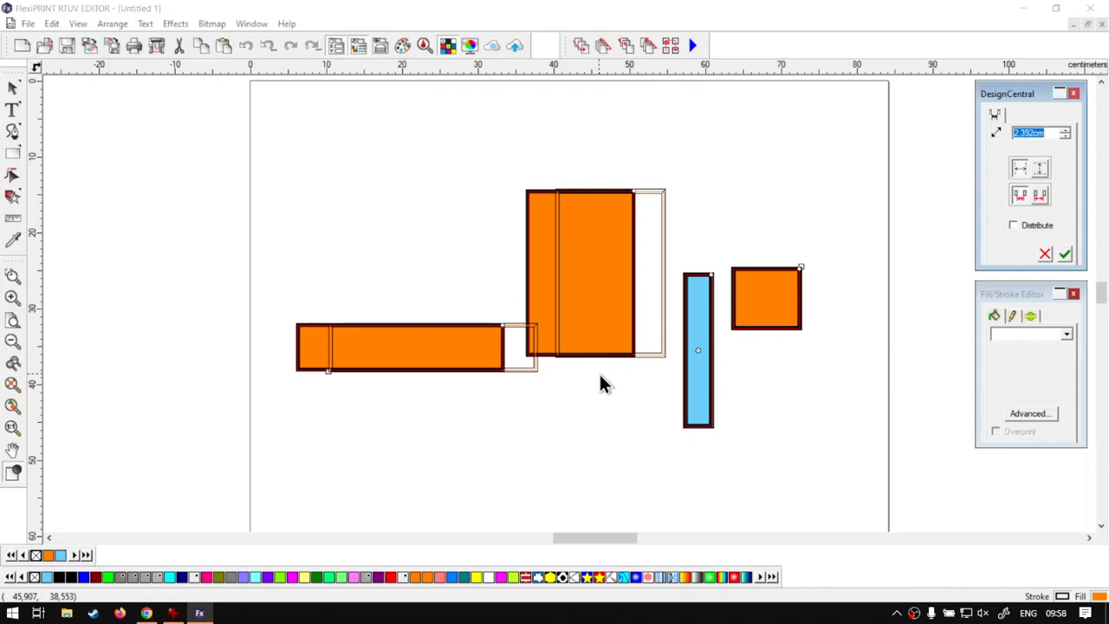
key("super+plus")
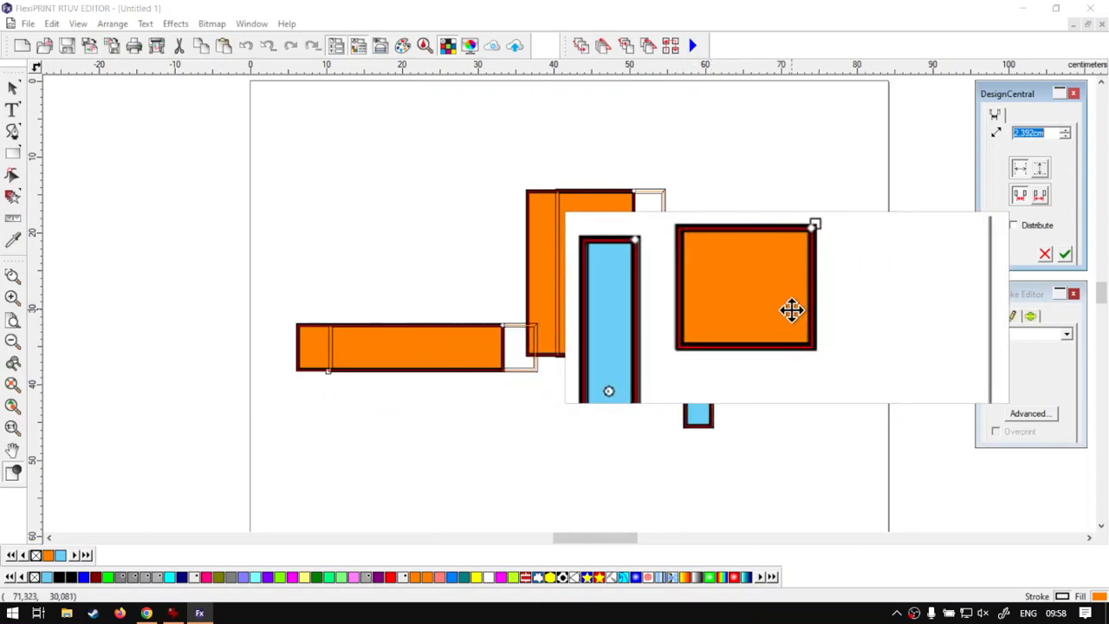
Try spacing the rectangles horizontally by their centres, with the spacing raised to 18.919 cm.
left_click(1040, 196)
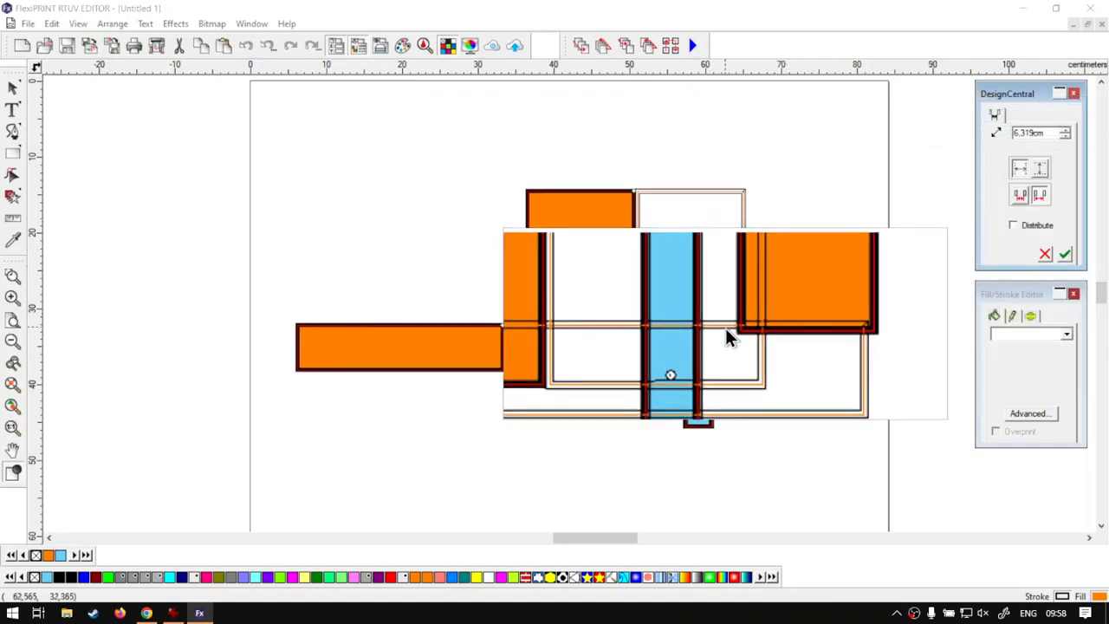
key("super+Escape")
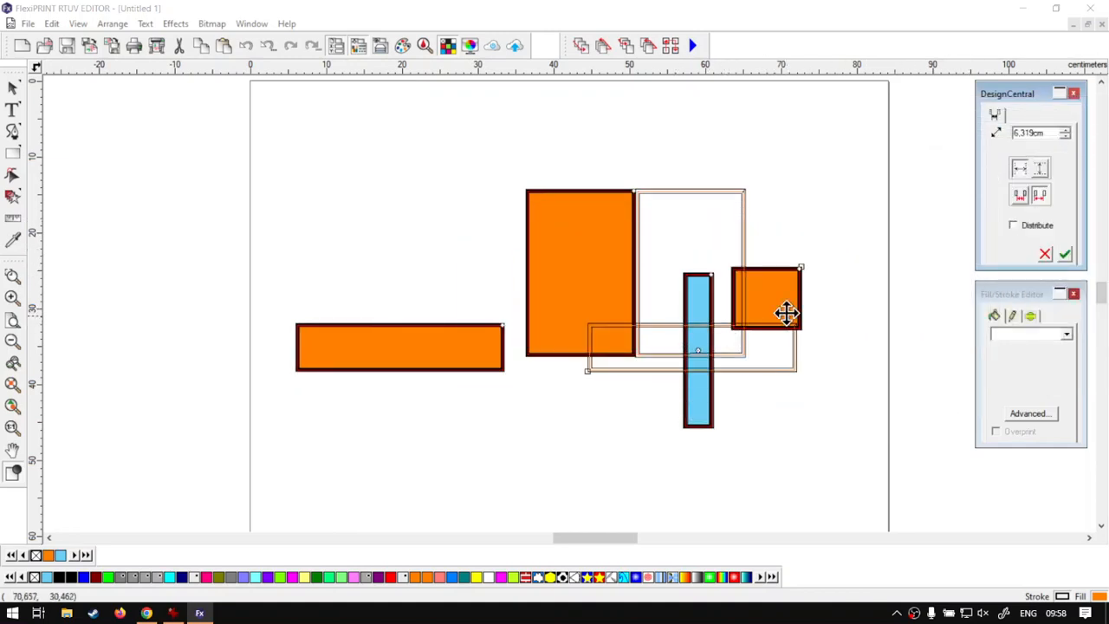
left_click(1066, 130)
left_click(1066, 130)
left_click(1066, 130)
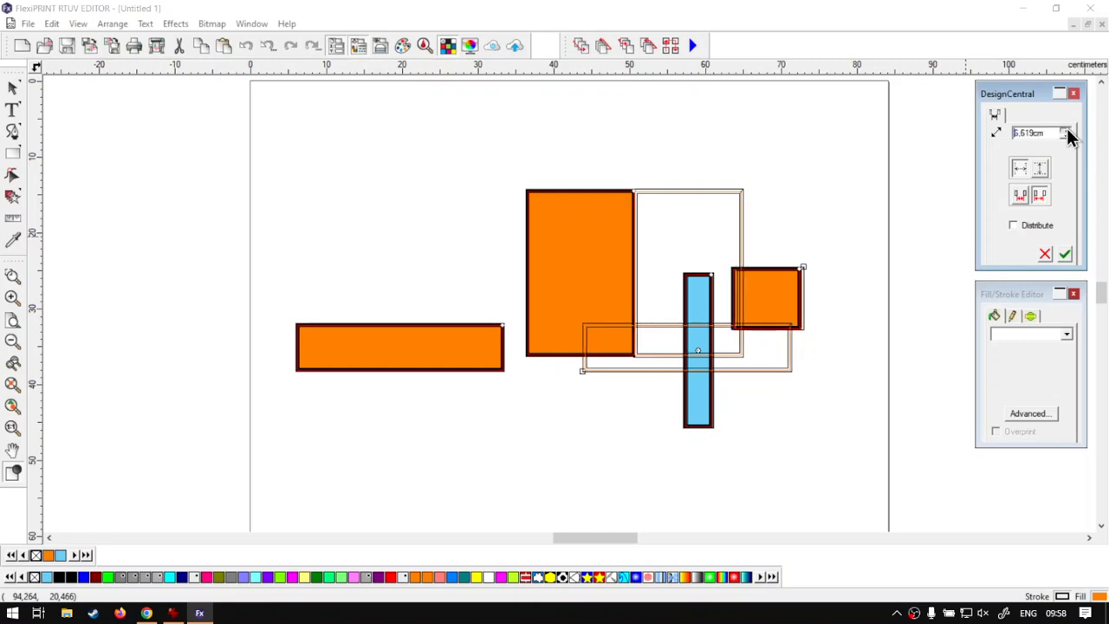
left_click(1067, 130)
left_click_drag(1067, 130, 1067, 130)
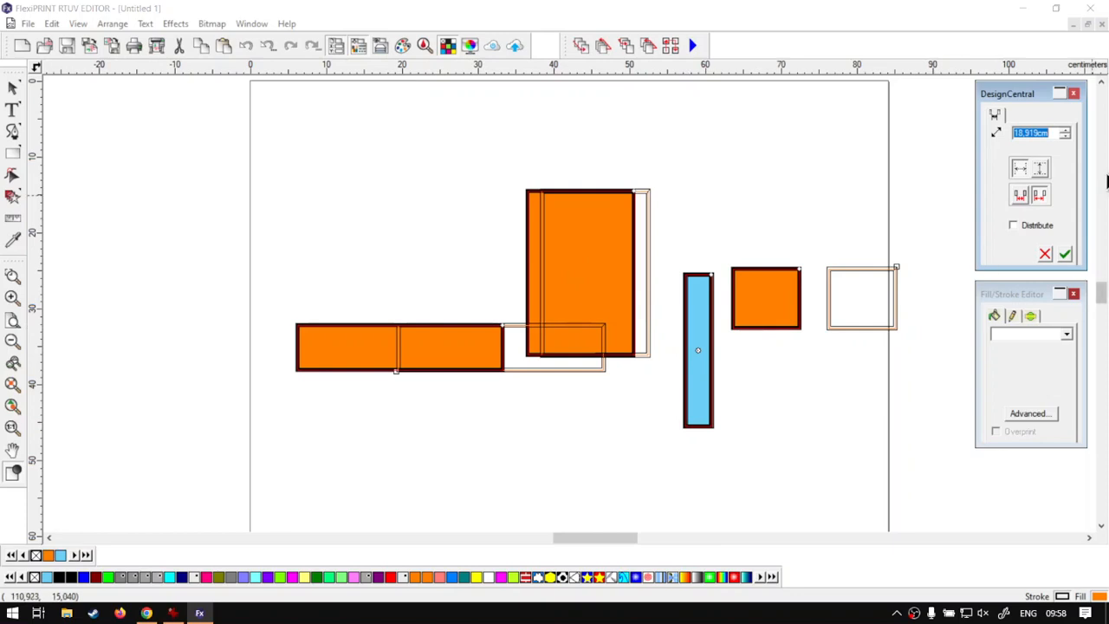
Try spacing the rectangles by their facing edges instead, with a spacing of 8.392 cm.
left_click(1023, 199)
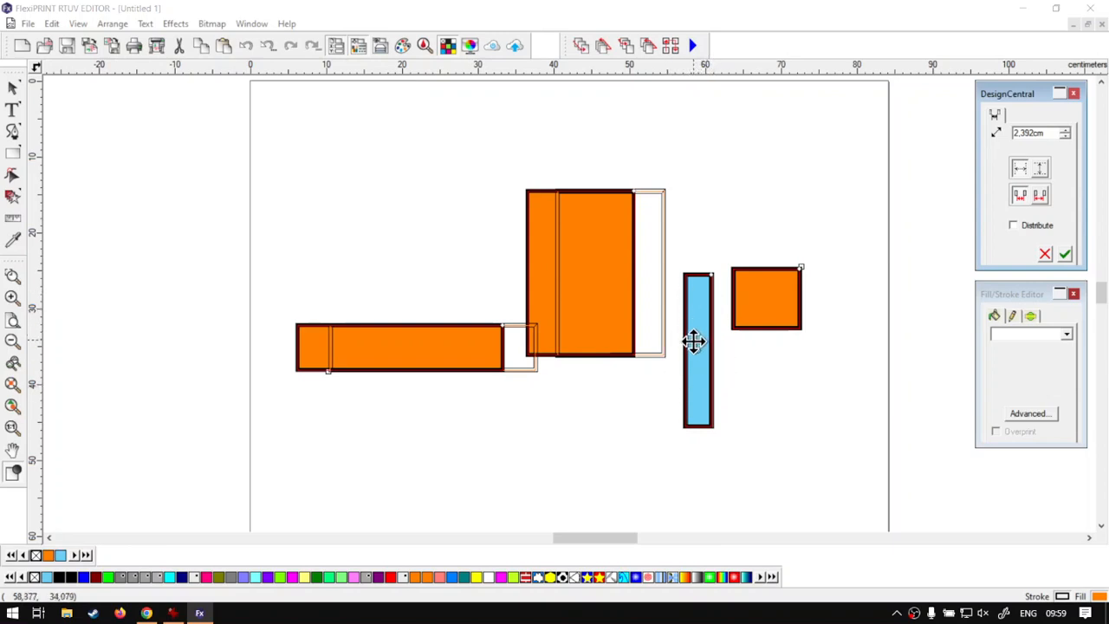
left_click(1066, 137)
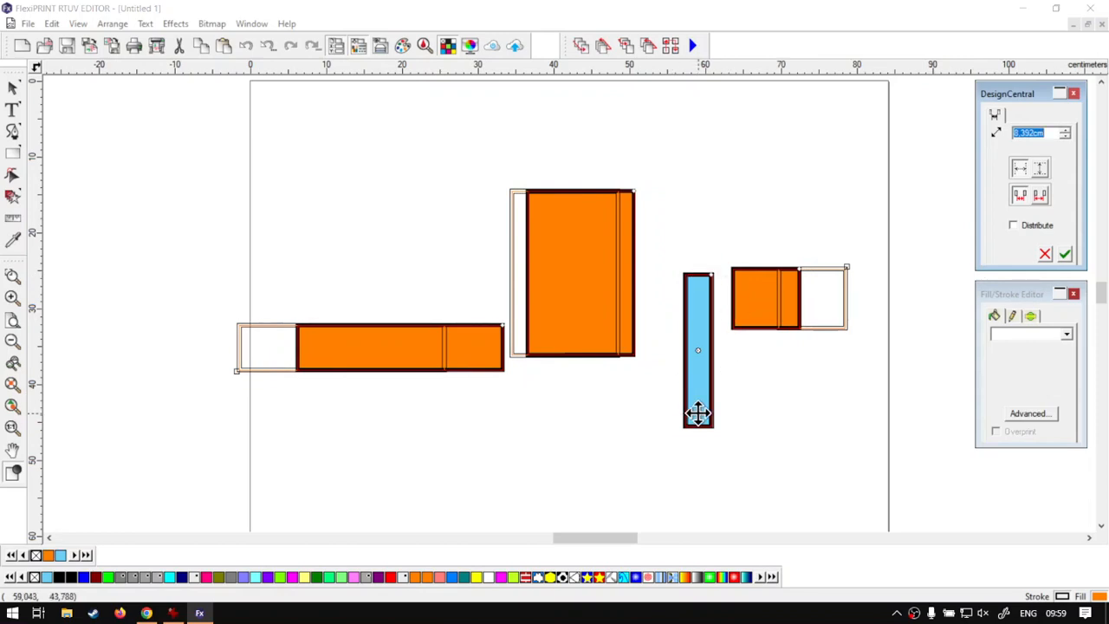
Enable Distribute and raise the spacing between the four rectangles to 8.420 cm.
left_click(1013, 224)
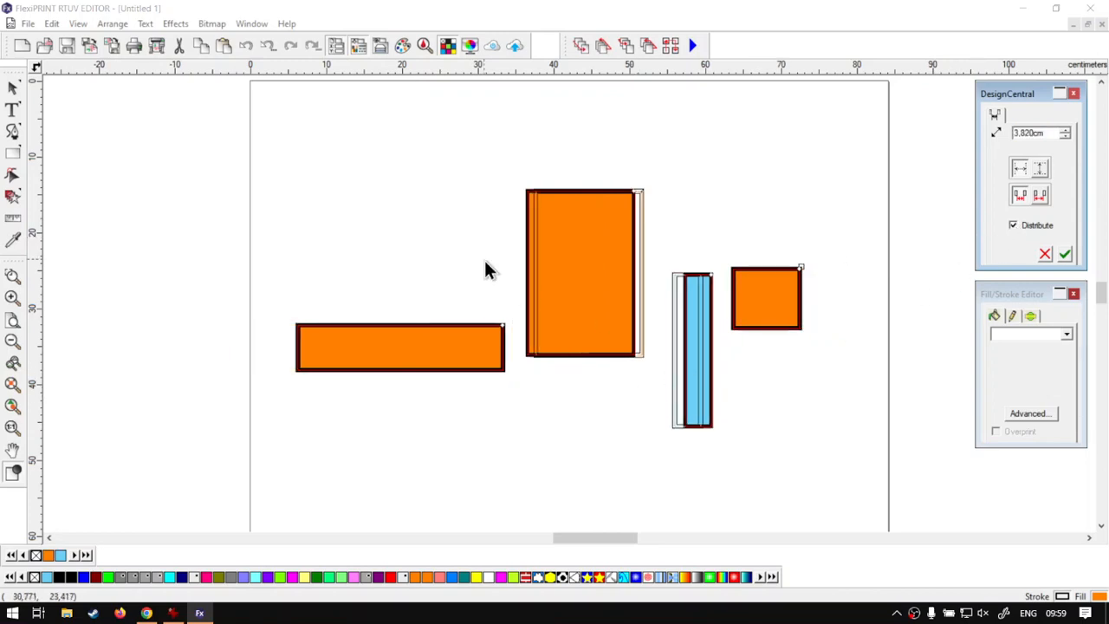
left_click(1065, 131)
left_click(1064, 131)
left_click(1065, 131)
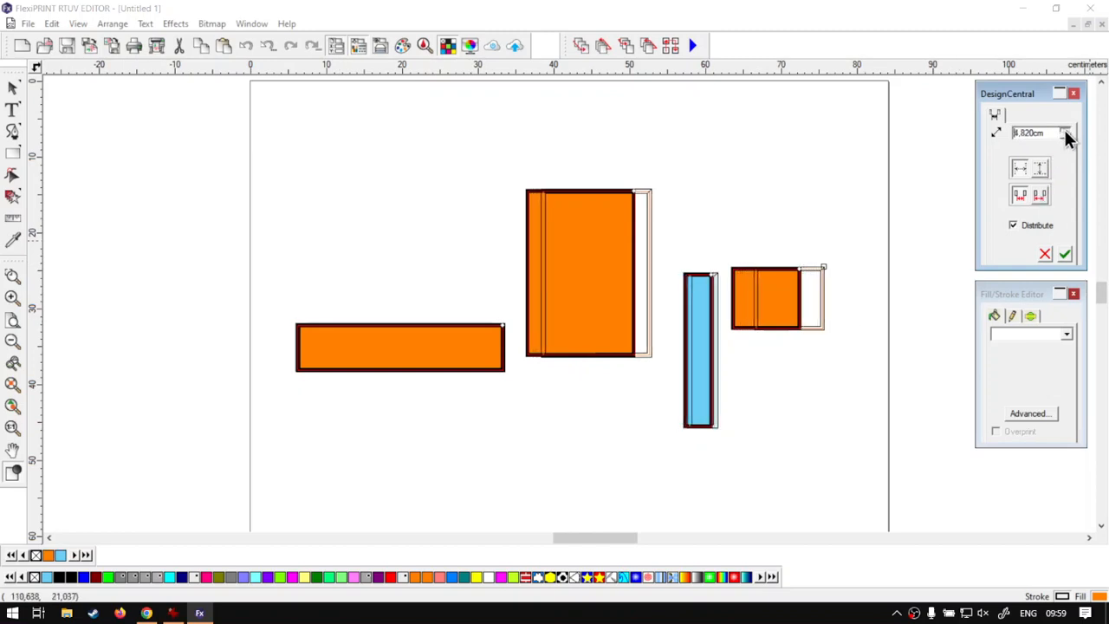
left_click(1064, 131)
left_click(1065, 131)
left_click(1065, 131)
left_click(1064, 131)
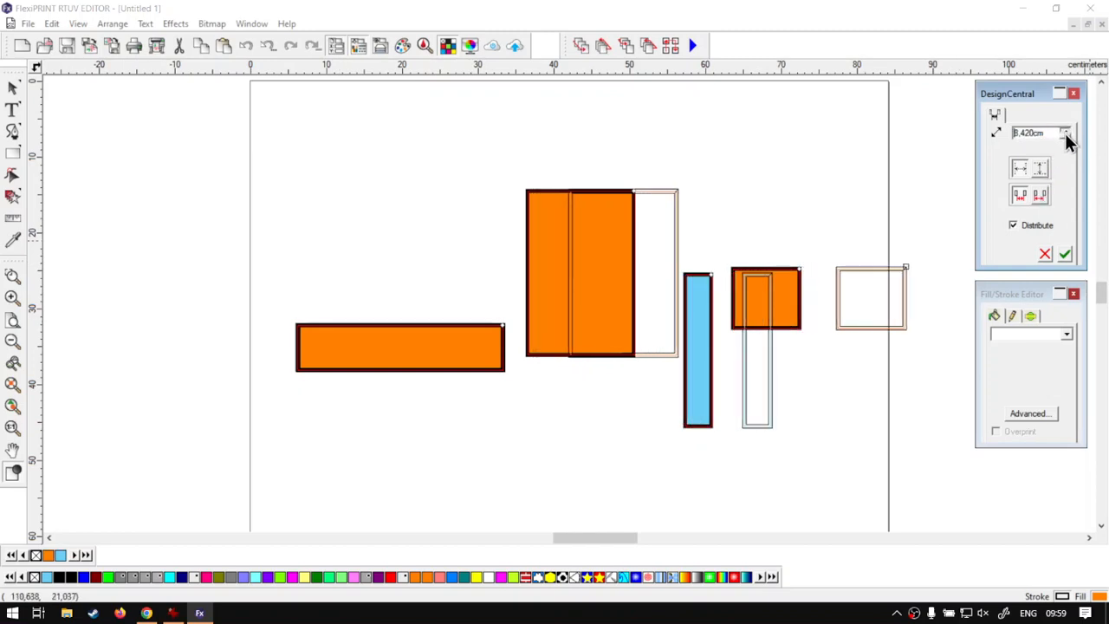
Adjust the distributed spacing to 6.620 cm, discard the spacing changes and deselect the rectangles.
left_click(1064, 131)
left_click(1065, 136)
left_click(1065, 137)
left_click(1066, 136)
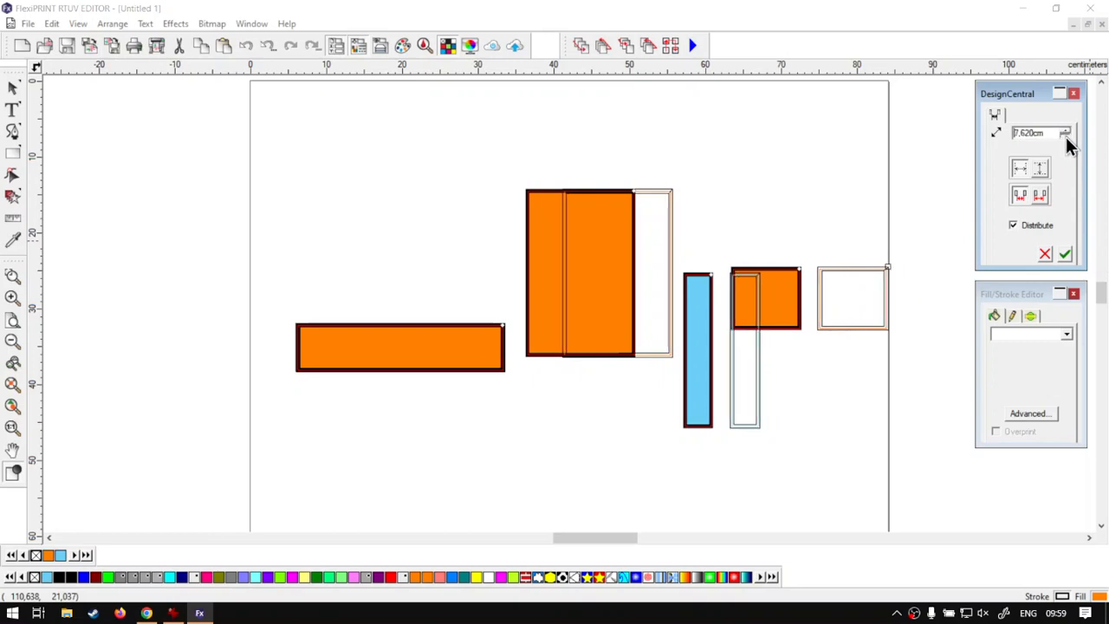
left_click(1065, 137)
left_click(1065, 136)
left_click(1066, 137)
left_click(1066, 137)
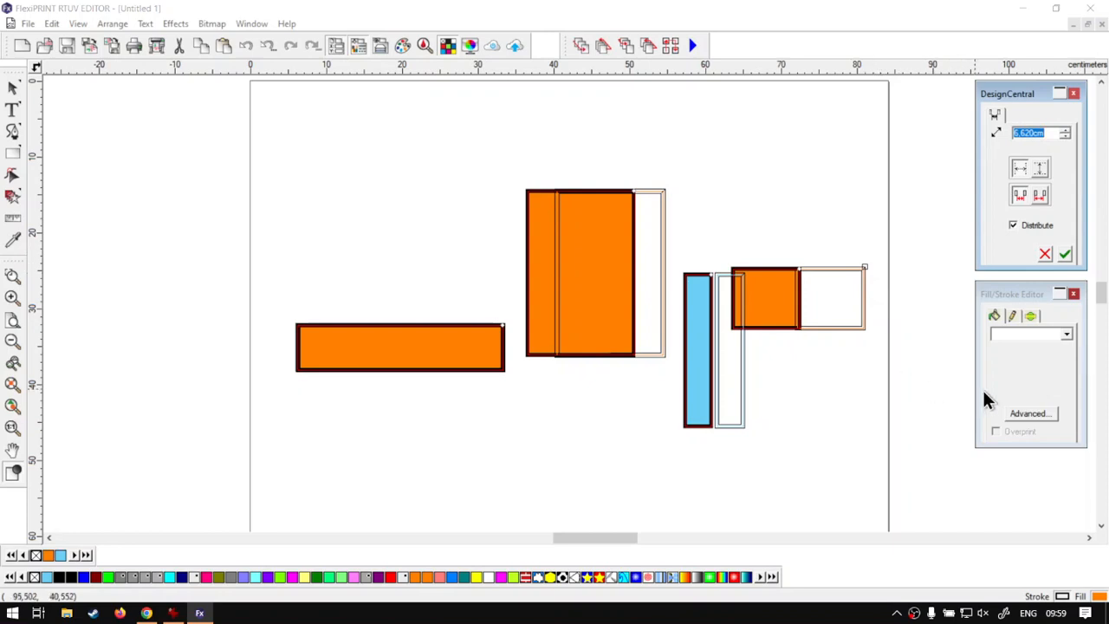
left_click(1045, 255)
left_click(580, 452)
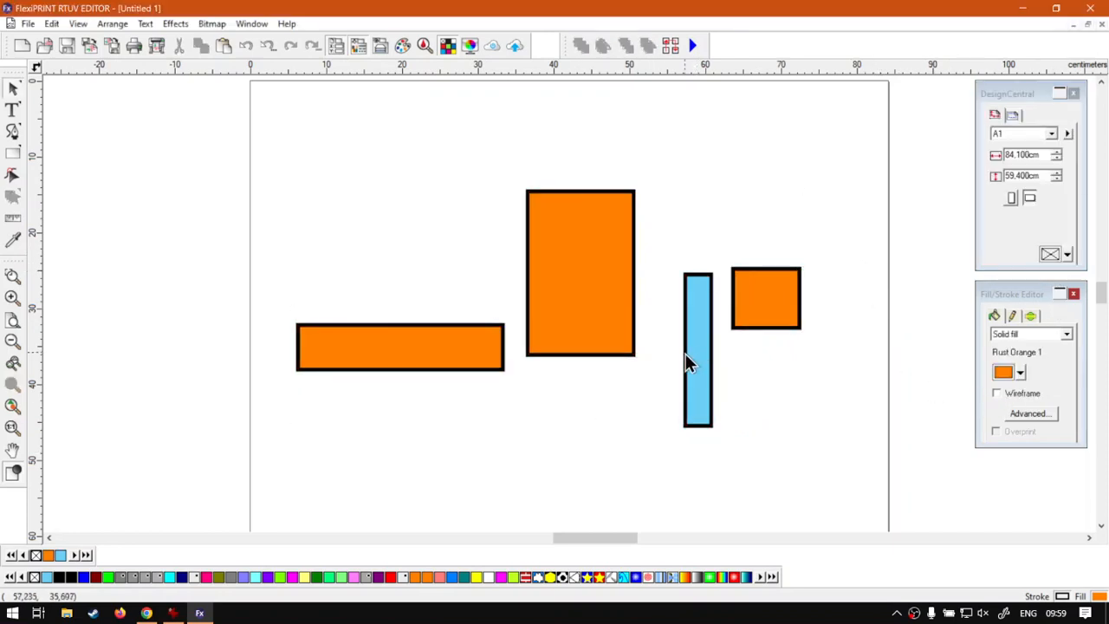
Fill the large middle rectangle with AM Blue 1 and the tall narrow rectangle with Rust Orange.
left_click(576, 309)
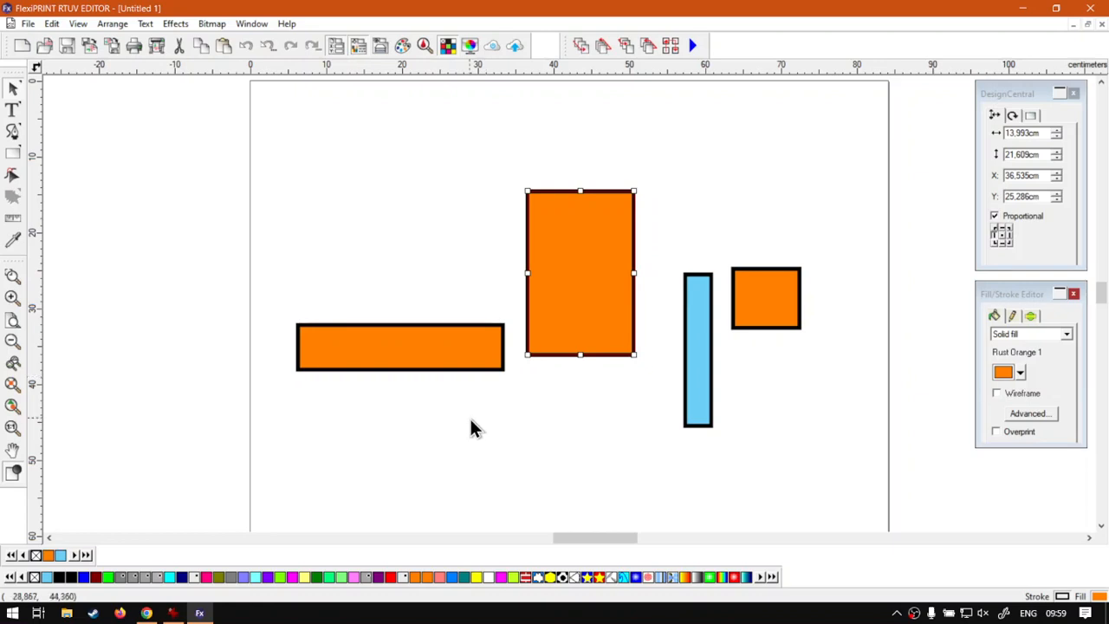
left_click(47, 577)
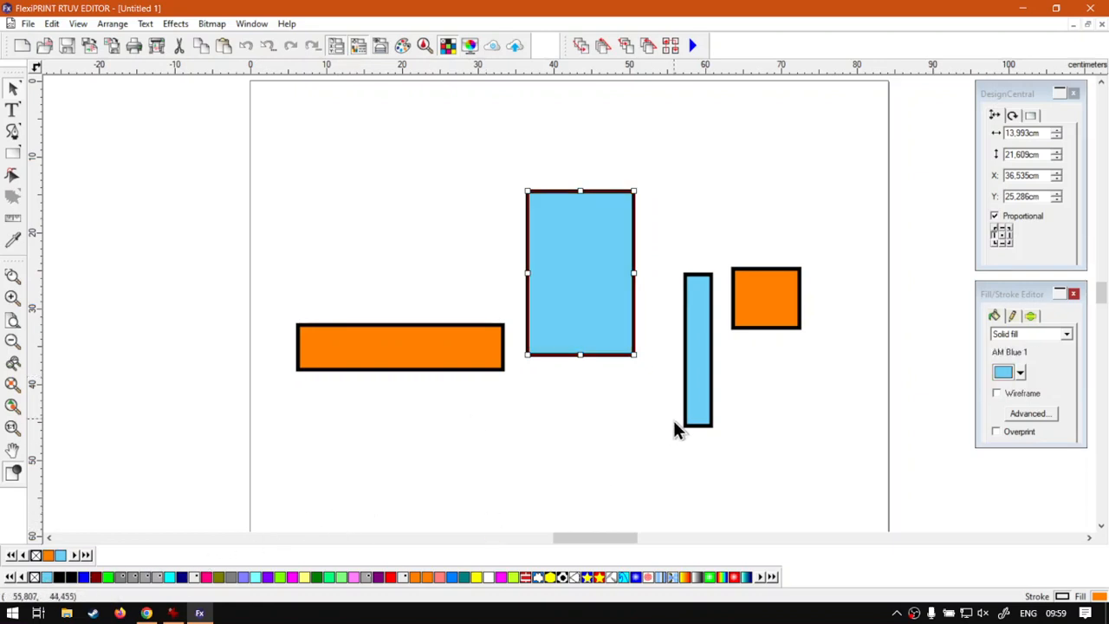
left_click(690, 414)
left_click(414, 578)
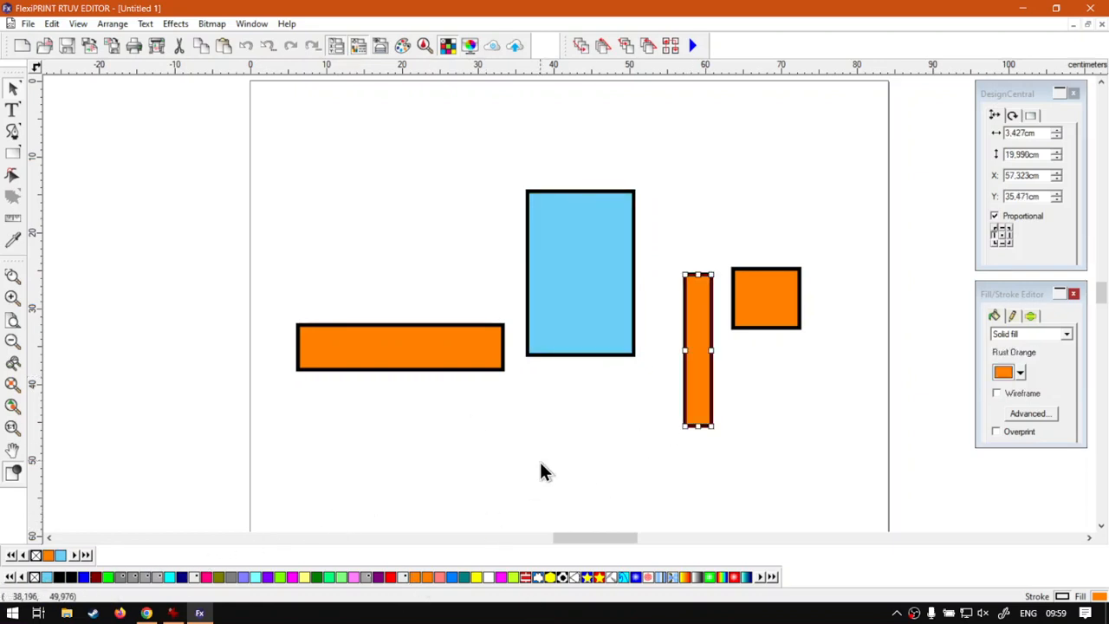
left_click(542, 470)
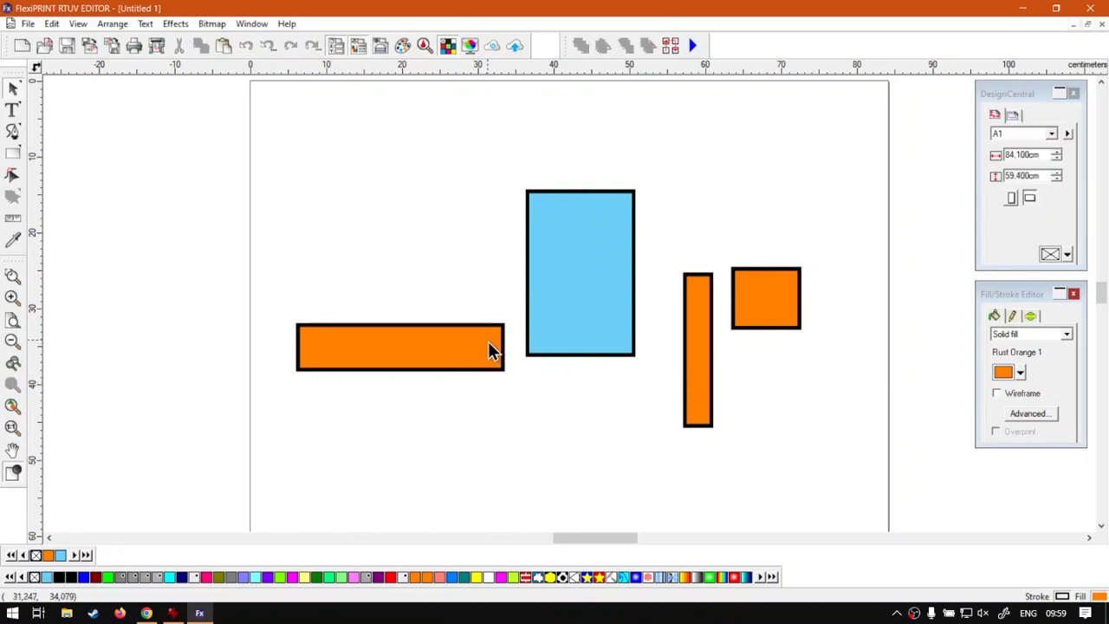
Select all four rectangles and try Spacing without Distribute, raising the edge spacing to 11.892 cm.
left_click_drag(815, 444, 243, 139)
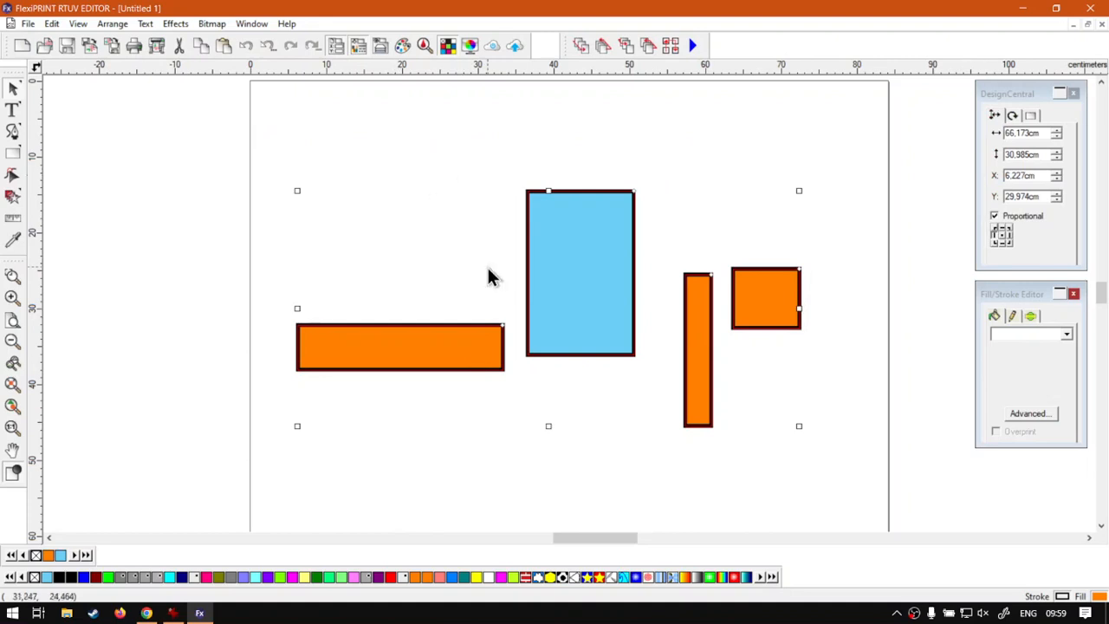
key("ctrl+shift+h")
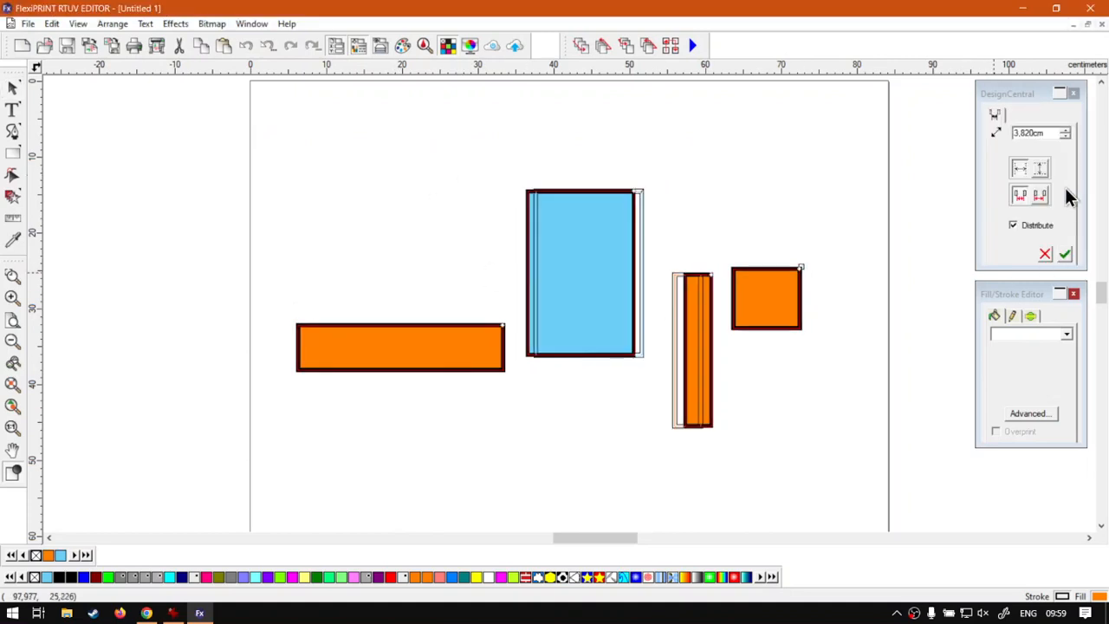
left_click(1021, 222)
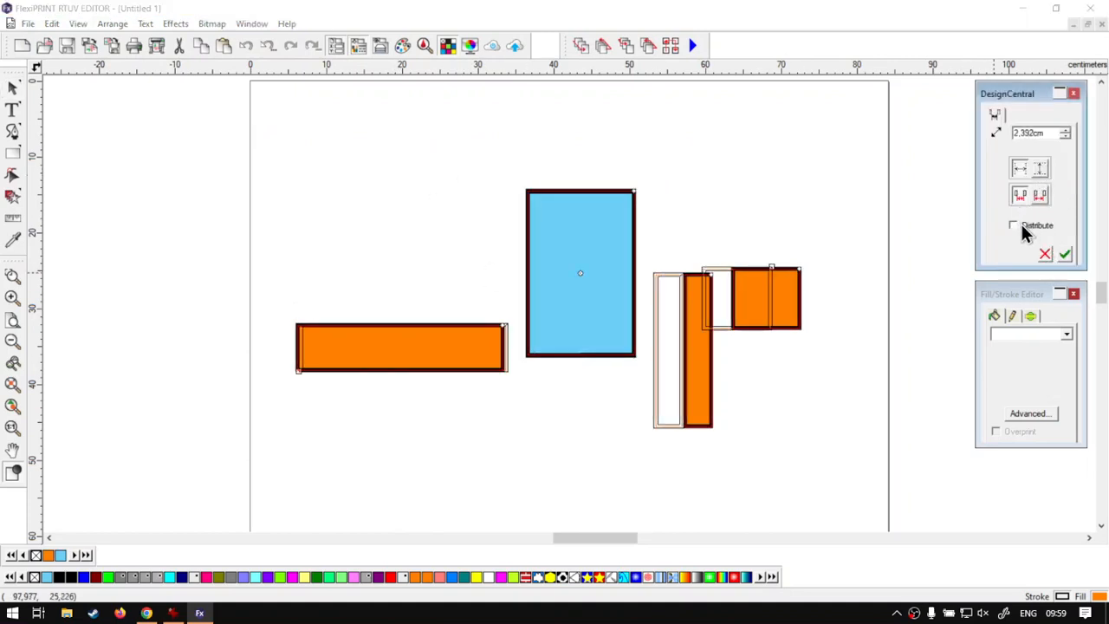
left_click(1068, 129)
left_click(1067, 129)
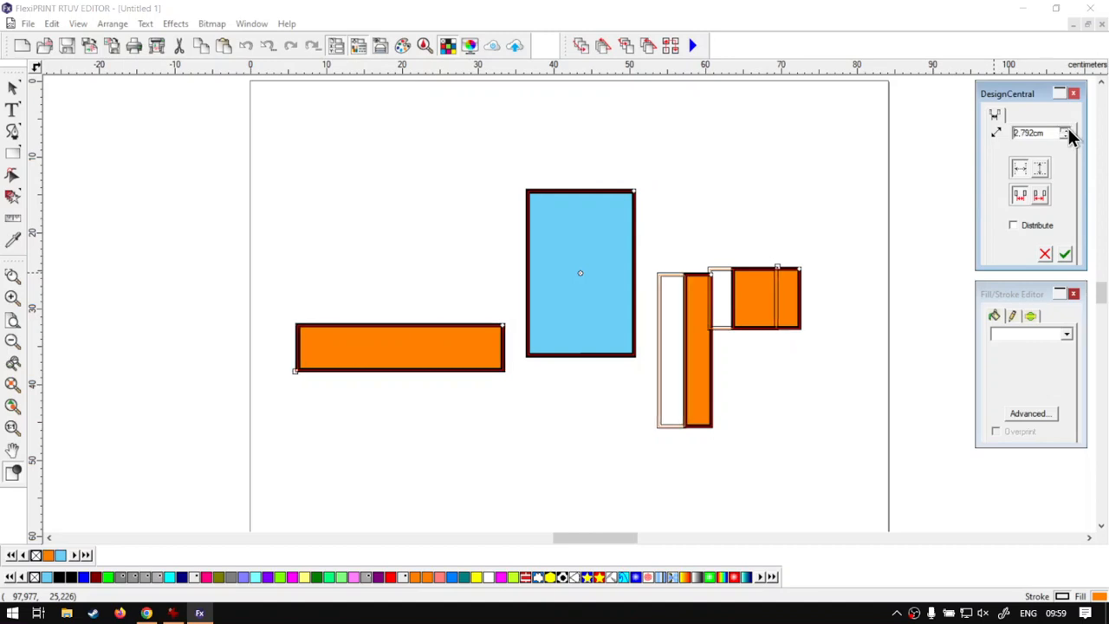
left_click(1068, 129)
left_click(1068, 129)
left_click_drag(1068, 128, 1067, 128)
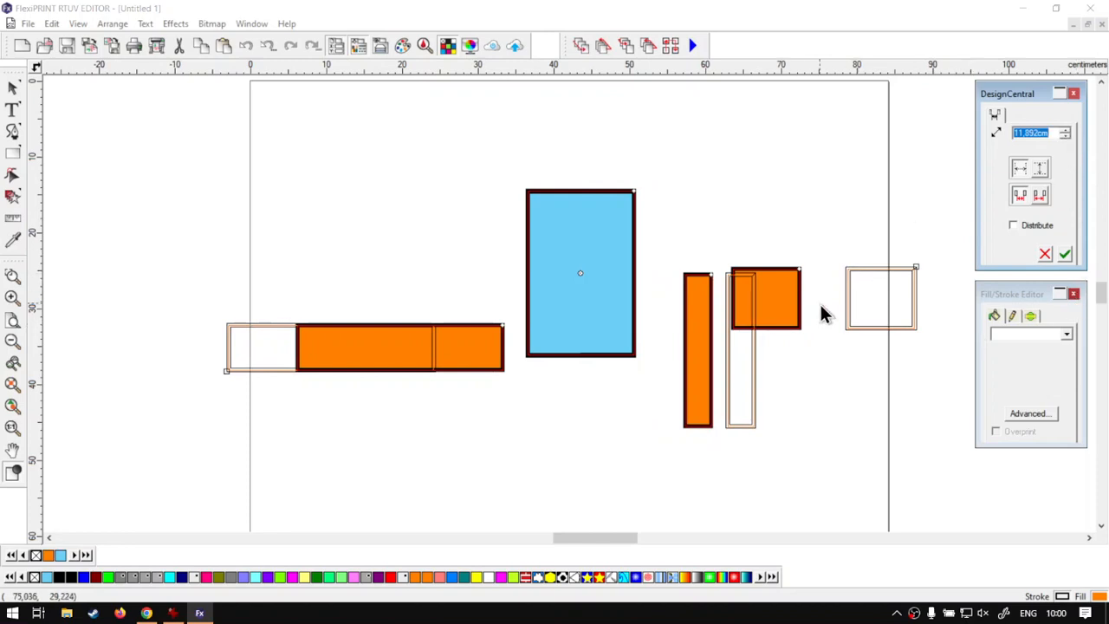
Try a negative edge spacing of -32.108 cm around the blue rectangle, and leave the Spacing settings.
left_click_drag(1064, 135, 1064, 135)
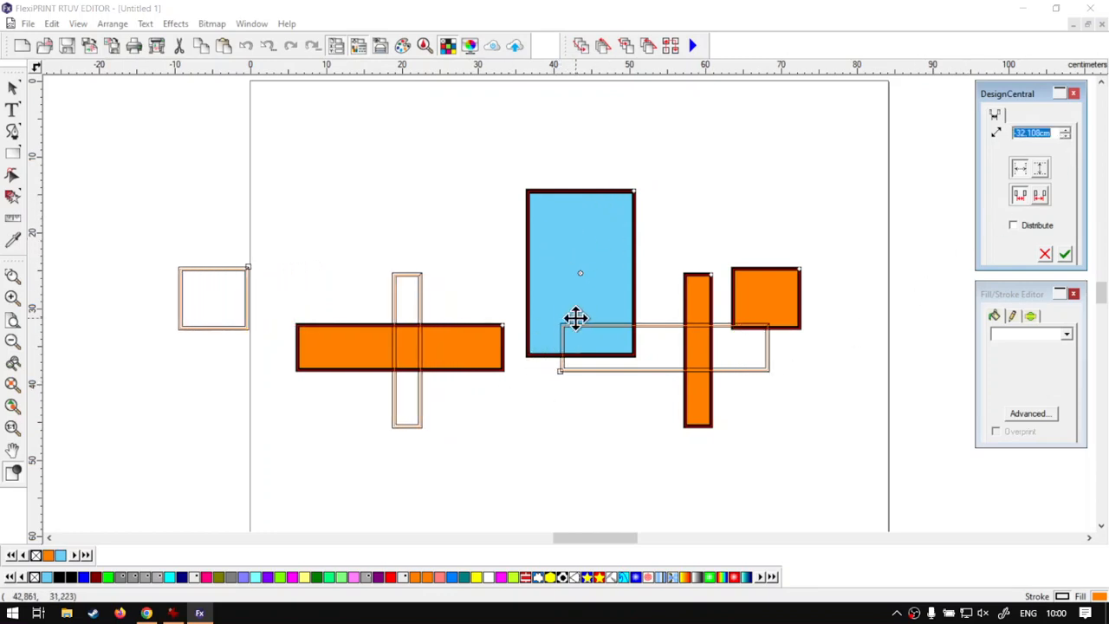
left_click(634, 332)
left_click(1065, 254)
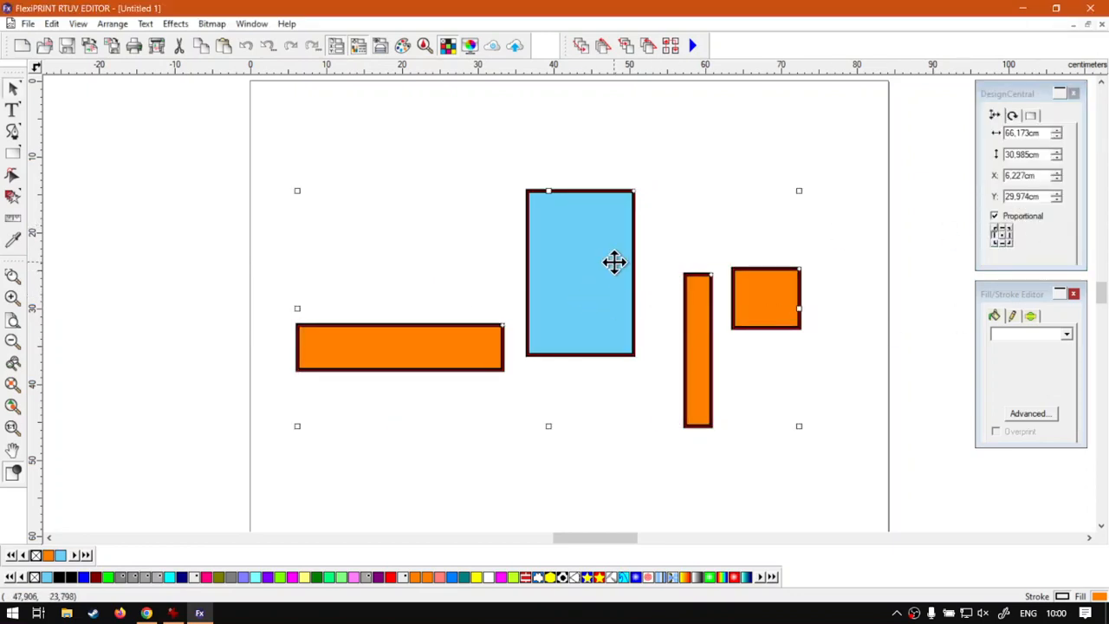
Reopen Spacing for the four rectangles with Distribute enabled and reduce the spacing to -0.180 cm.
left_click(1014, 225)
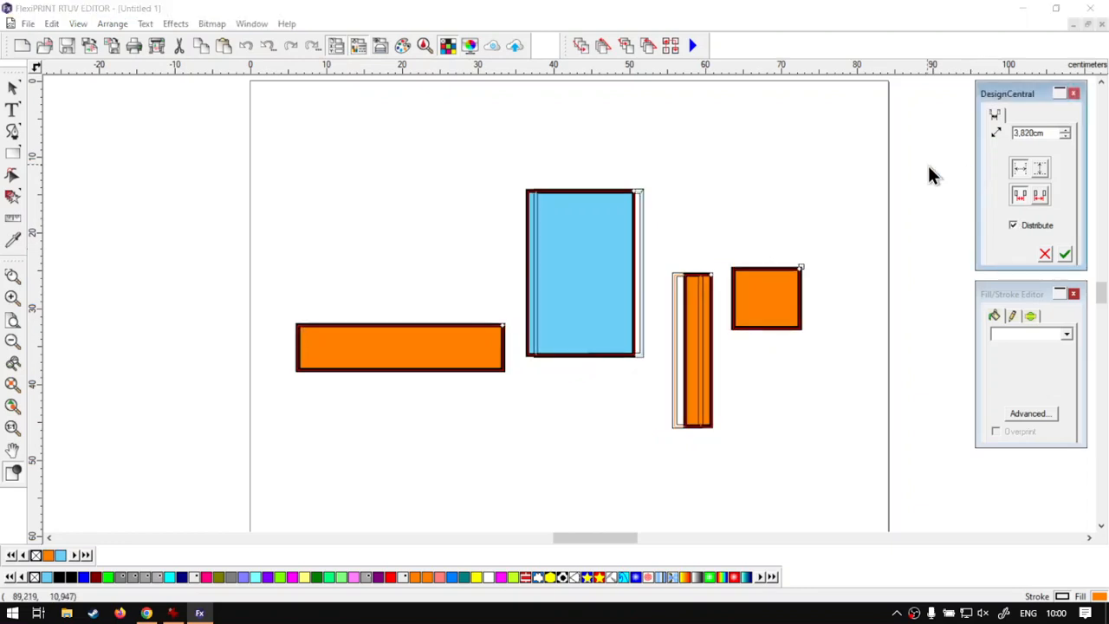
left_click(1066, 136)
left_click(1066, 136)
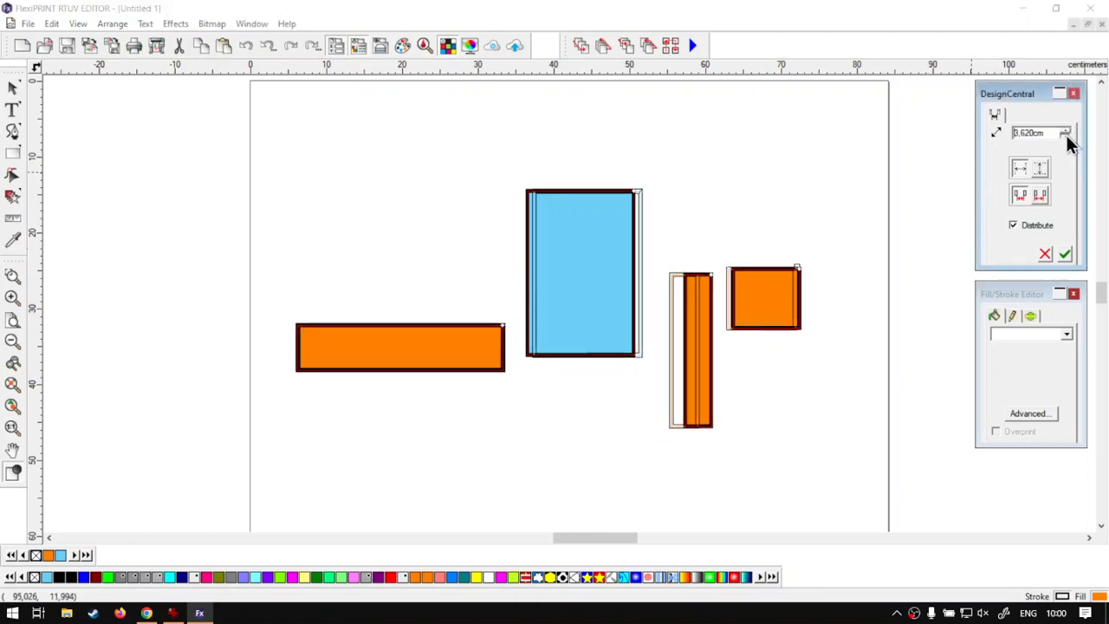
left_click(1066, 136)
left_click(1066, 135)
left_click(1066, 136)
left_click(1066, 135)
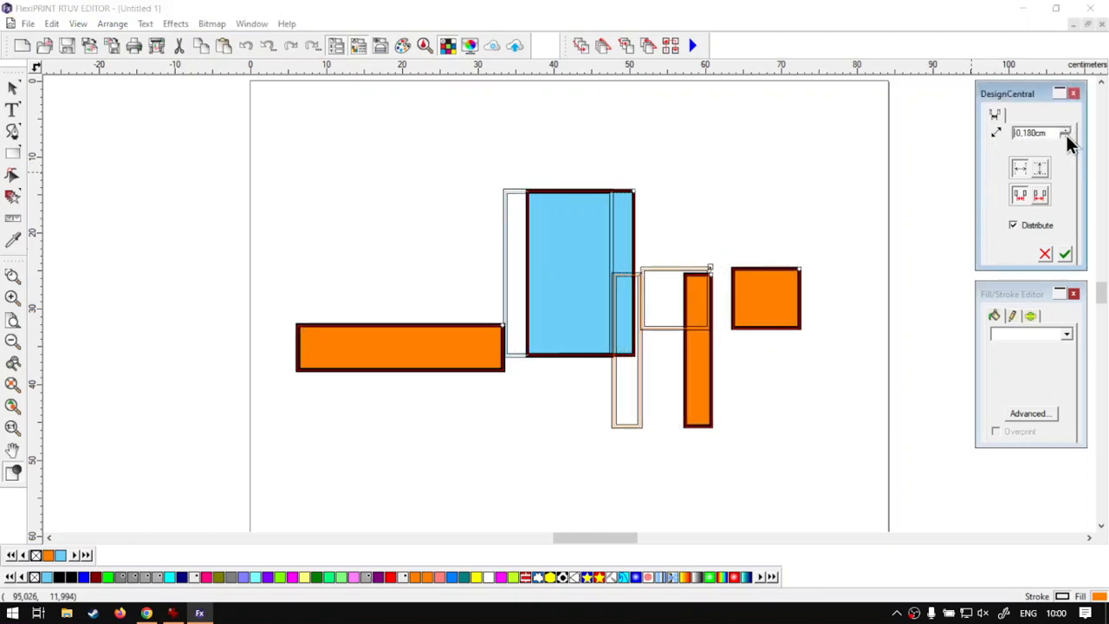
Try lowering the horizontal edge spacing of the four distributed rectangles to -25.580 cm.
left_click(1066, 136)
left_click(1066, 136)
left_click(1066, 136)
left_click(1066, 136)
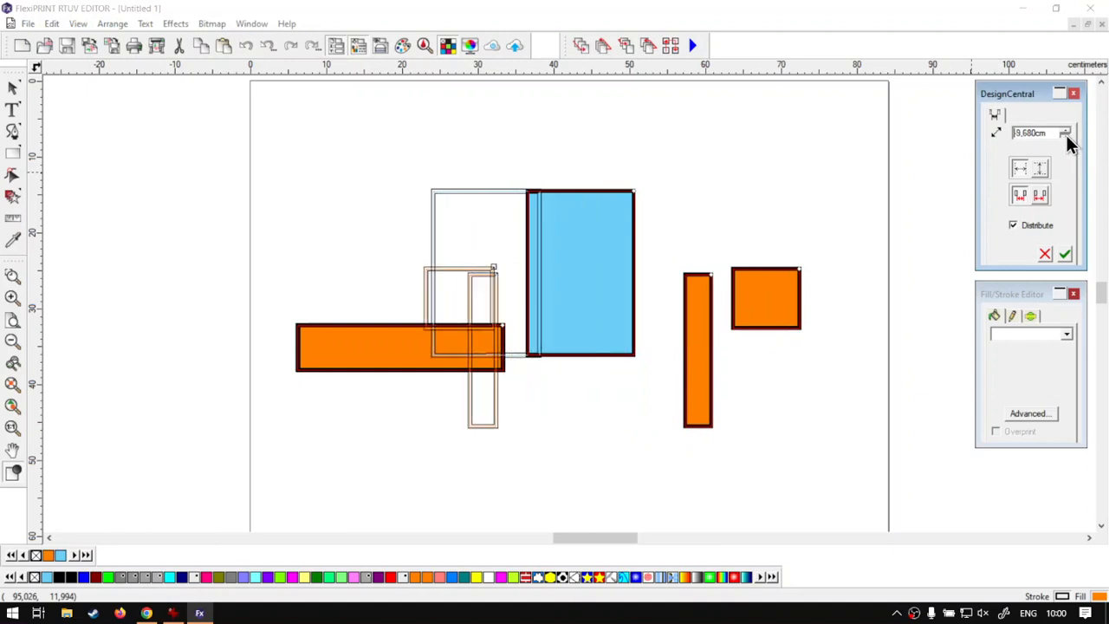
left_click(1066, 136)
left_click(1067, 136)
left_click(1066, 136)
left_click(1067, 136)
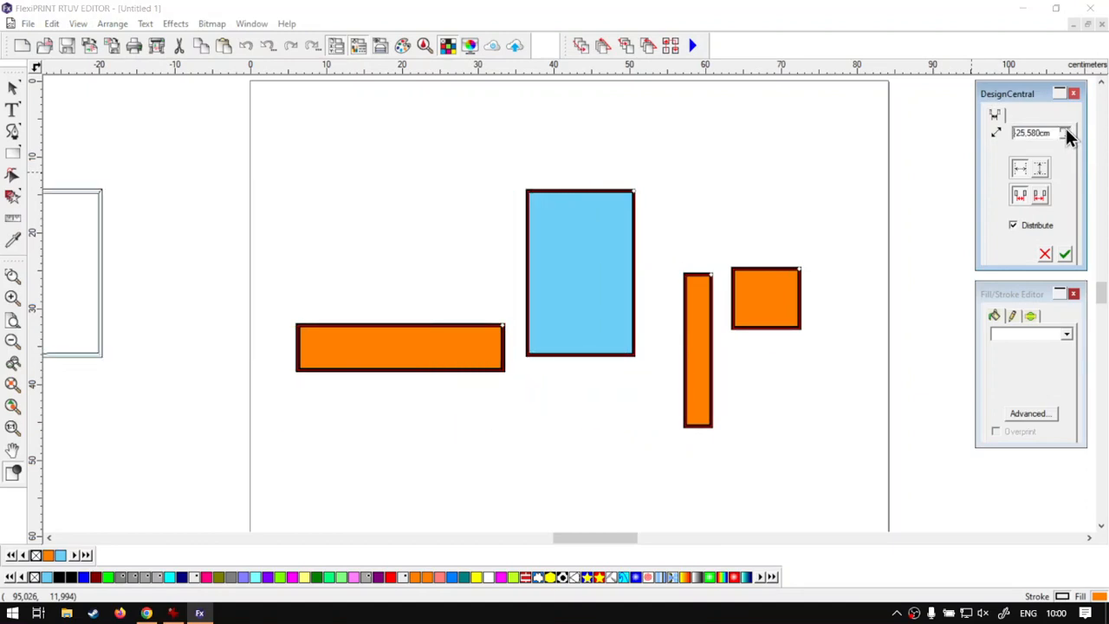
Try raising the distributed horizontal edge spacing to about -8 cm, and discard the Spacing settings.
left_click(1065, 129)
left_click(1065, 128)
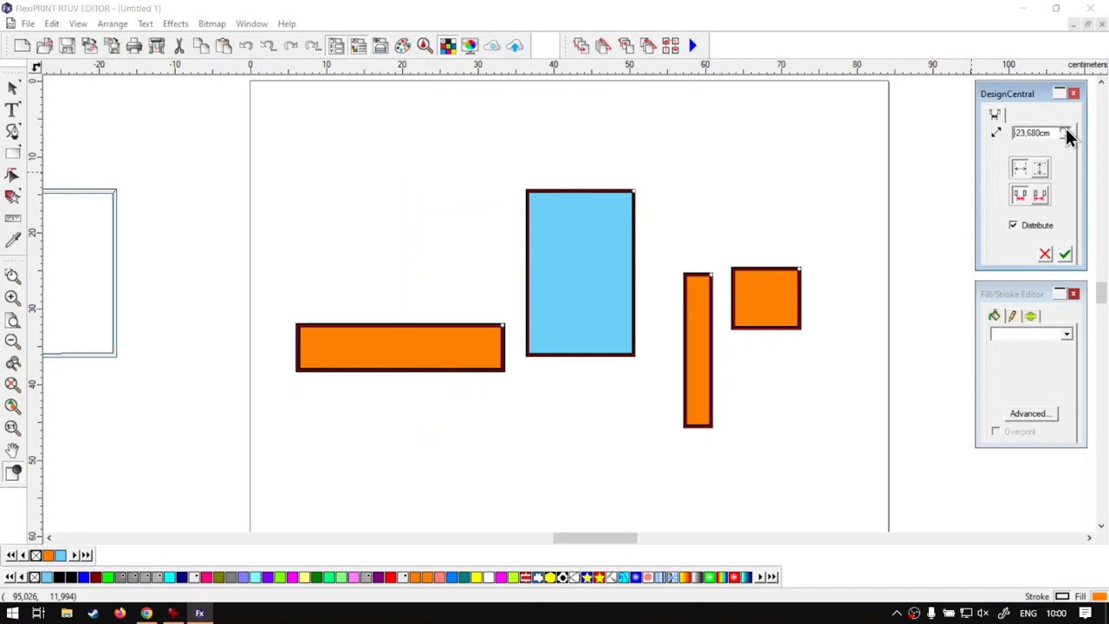
left_click(1065, 128)
left_click(1065, 128)
left_click(1065, 129)
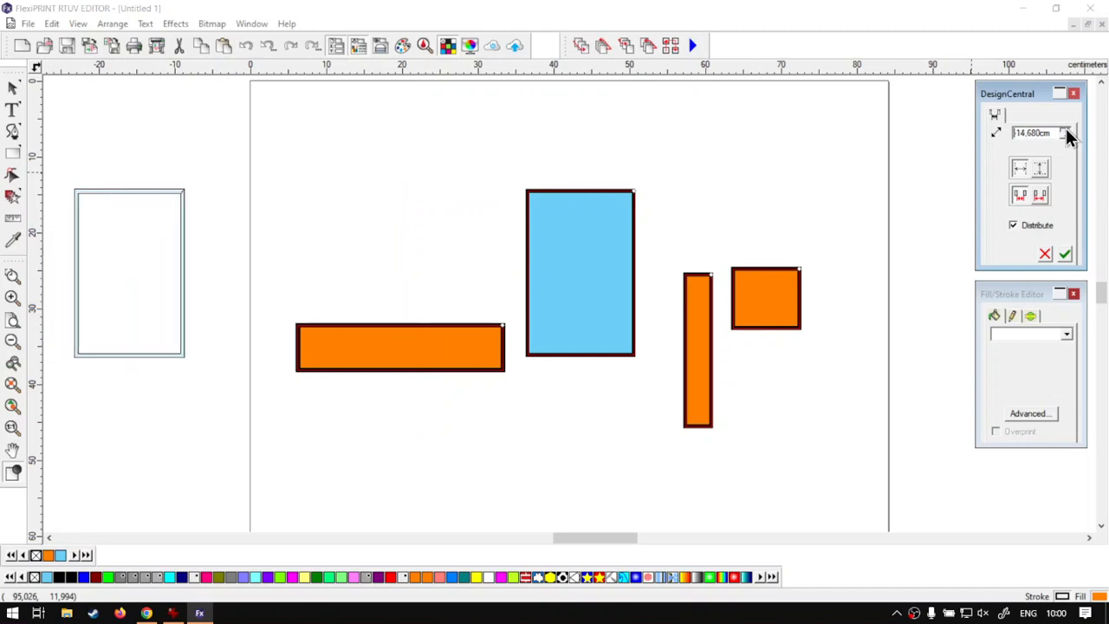
left_click(1066, 128)
left_click(1066, 128)
left_click(1065, 128)
left_click(1065, 129)
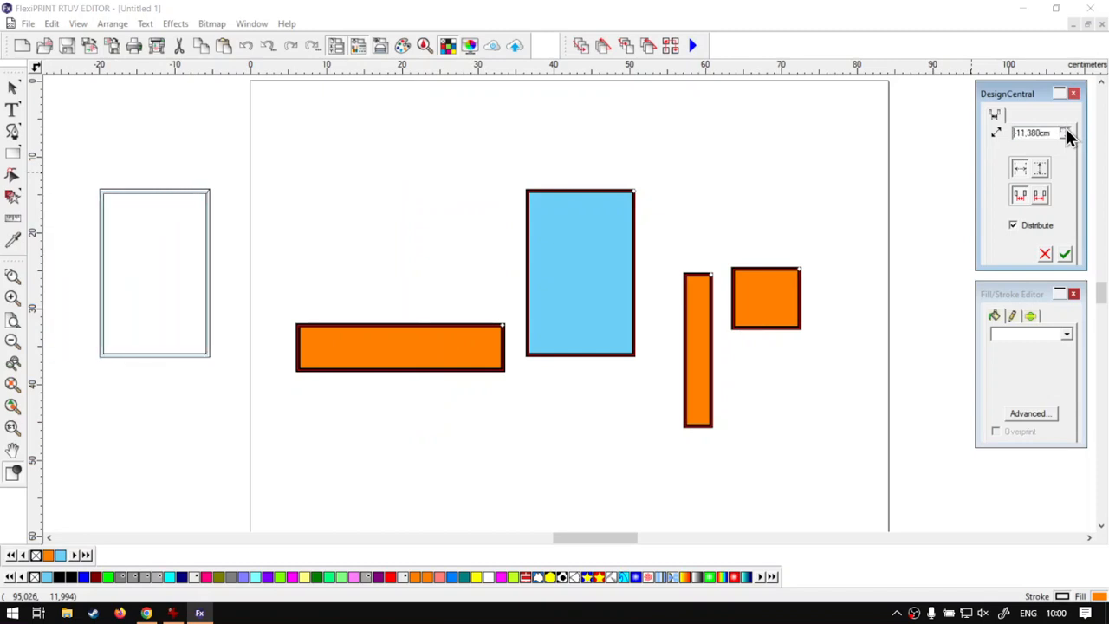
left_click(1066, 128)
left_click(1065, 128)
left_click(1066, 128)
left_click(1066, 129)
left_click(1065, 128)
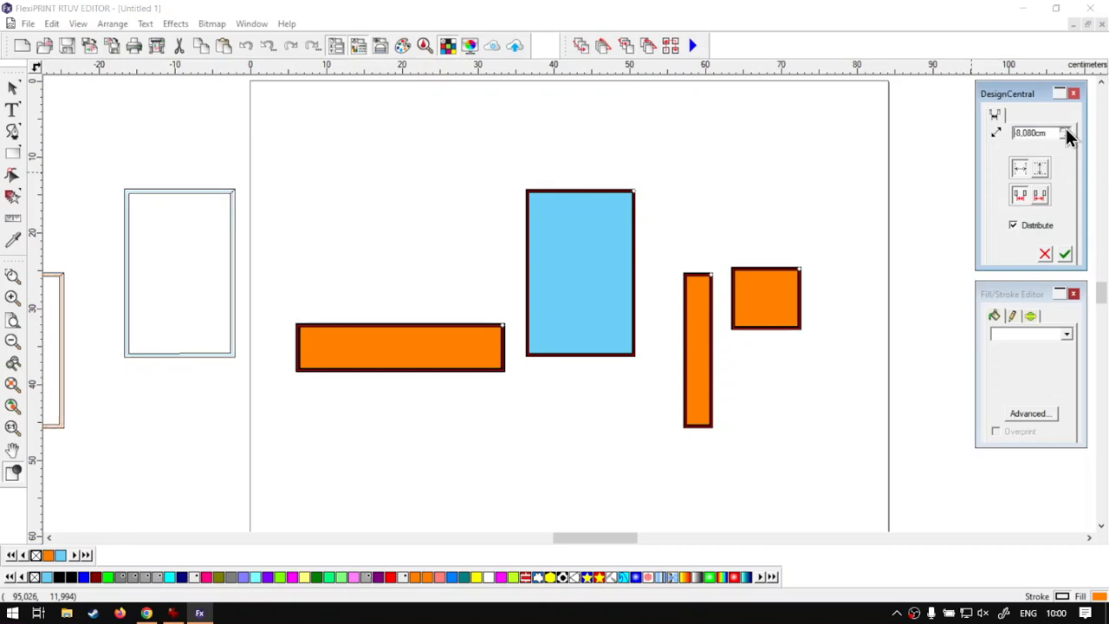
left_click(1066, 128)
left_click(1065, 128)
mouse_move(607, 536)
left_mouse_down()
mouse_move(539, 540)
mouse_move(627, 541)
mouse_move(618, 540)
mouse_move(624, 528)
left_mouse_up()
left_click(1045, 255)
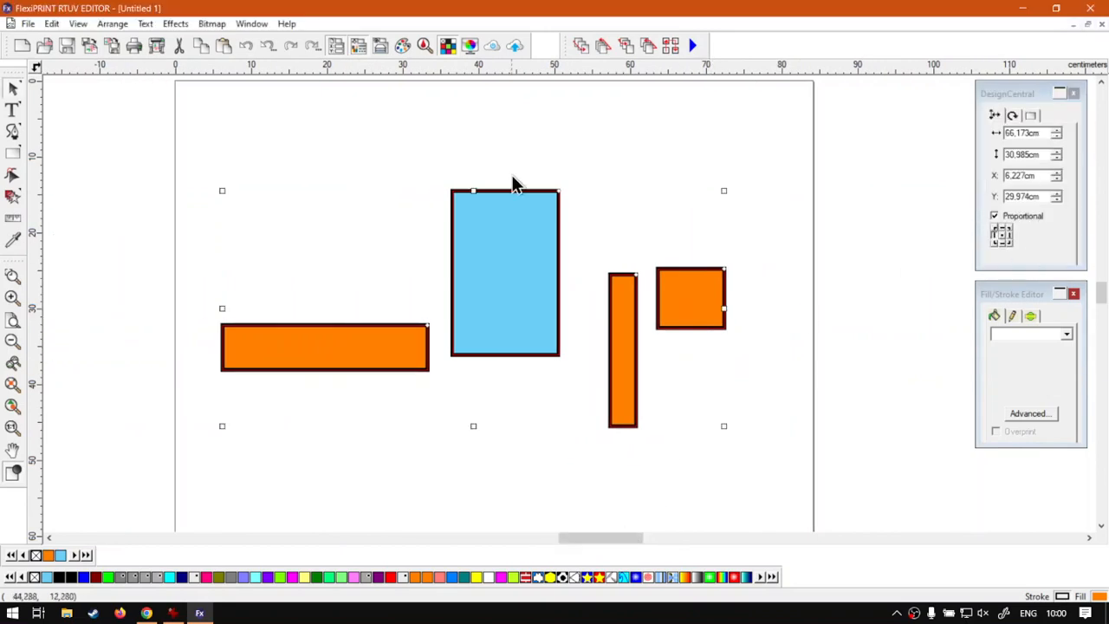
Align the four rectangles on a common centre and move the stack slightly lower on the page.
left_click(112, 24)
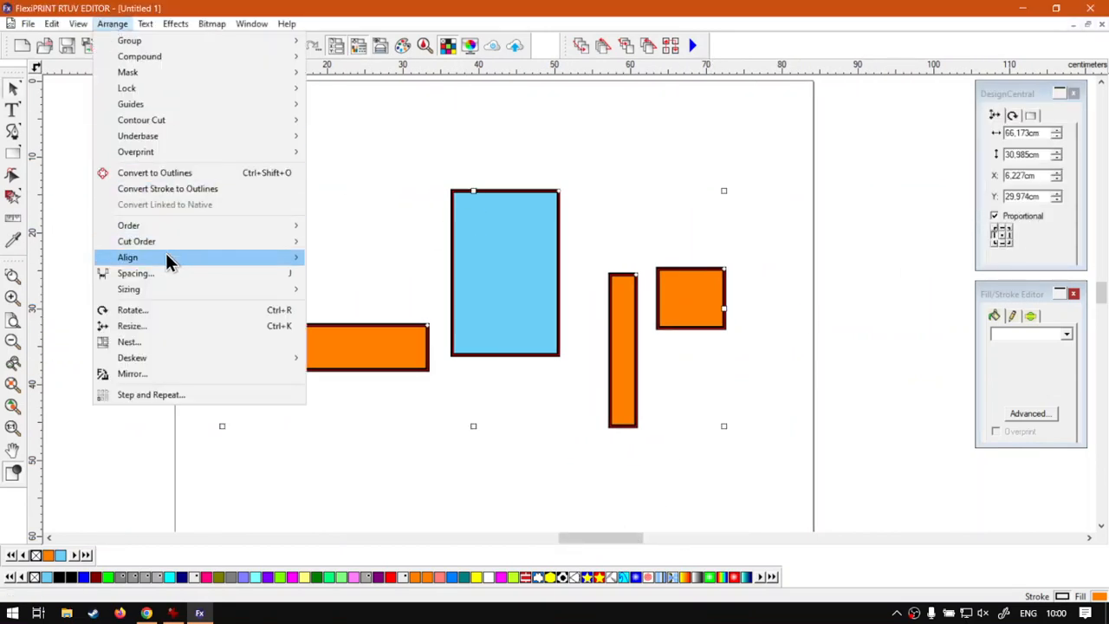
mouse_move(166, 256)
left_click(372, 353)
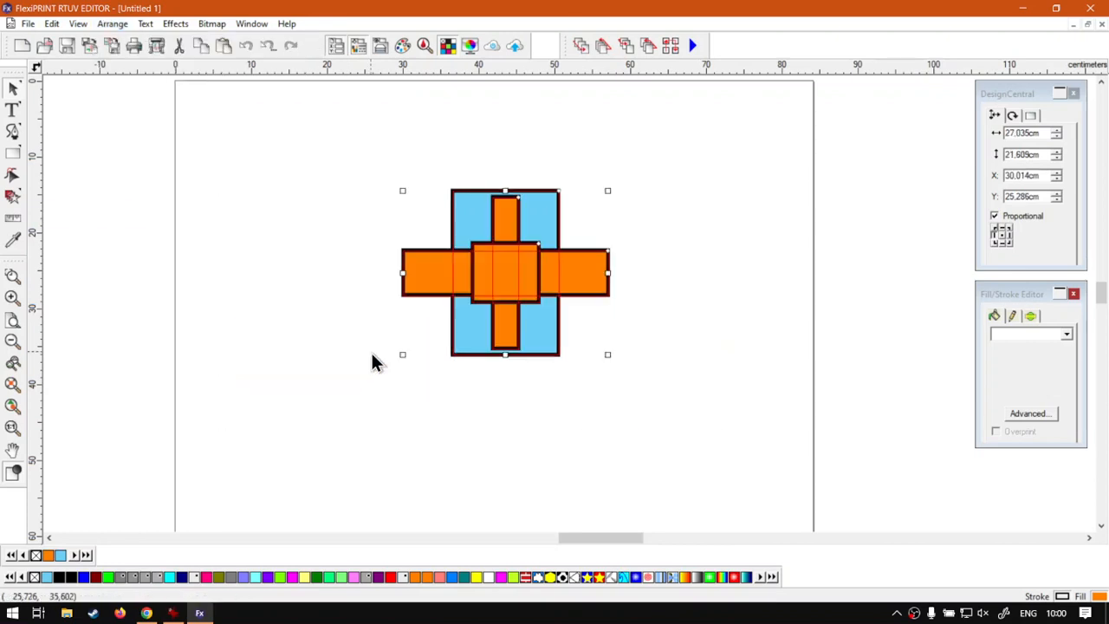
left_click(659, 401)
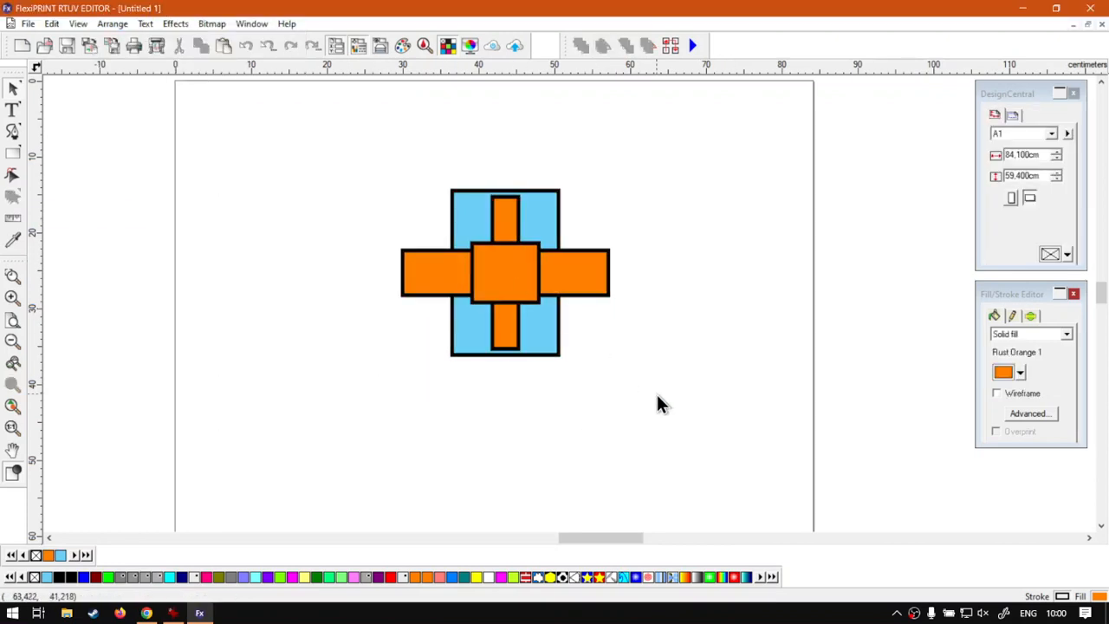
left_click_drag(528, 222, 539, 265)
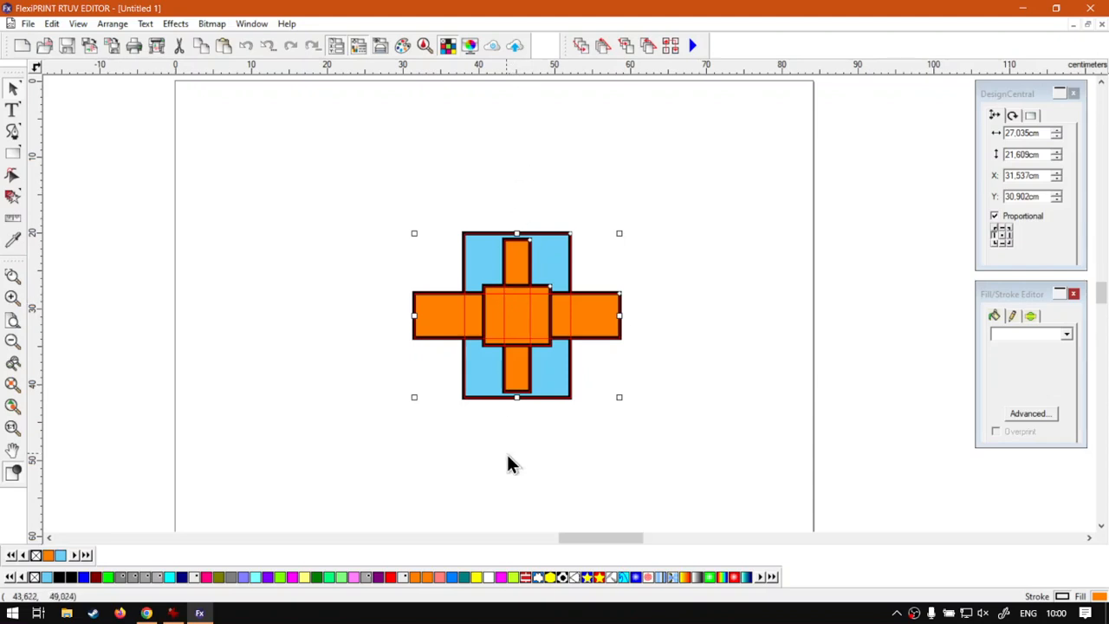
Open Spacing for the stacked rectangles with Distribute enabled and raise the horizontal edge spacing to -15.407 cm.
left_click(113, 25)
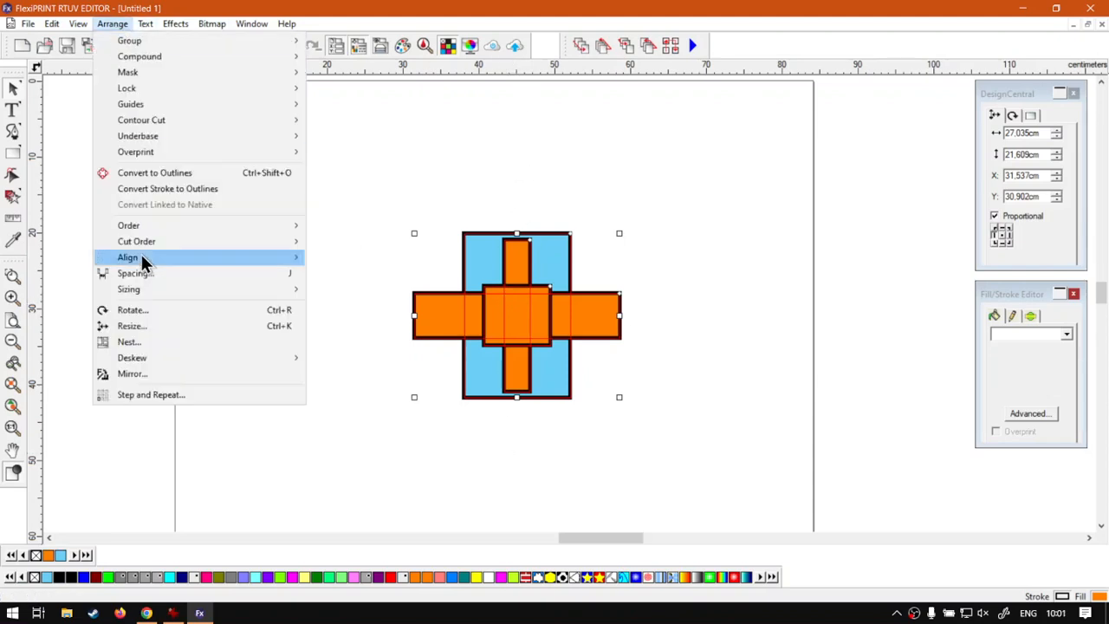
left_click(205, 274)
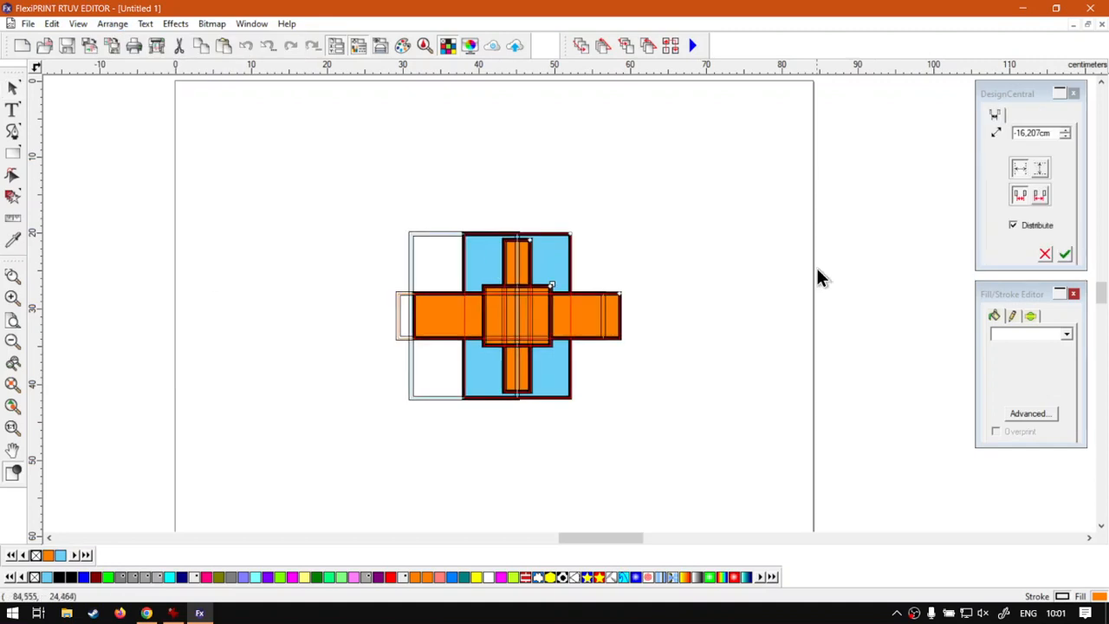
left_click(1065, 129)
left_click(1065, 129)
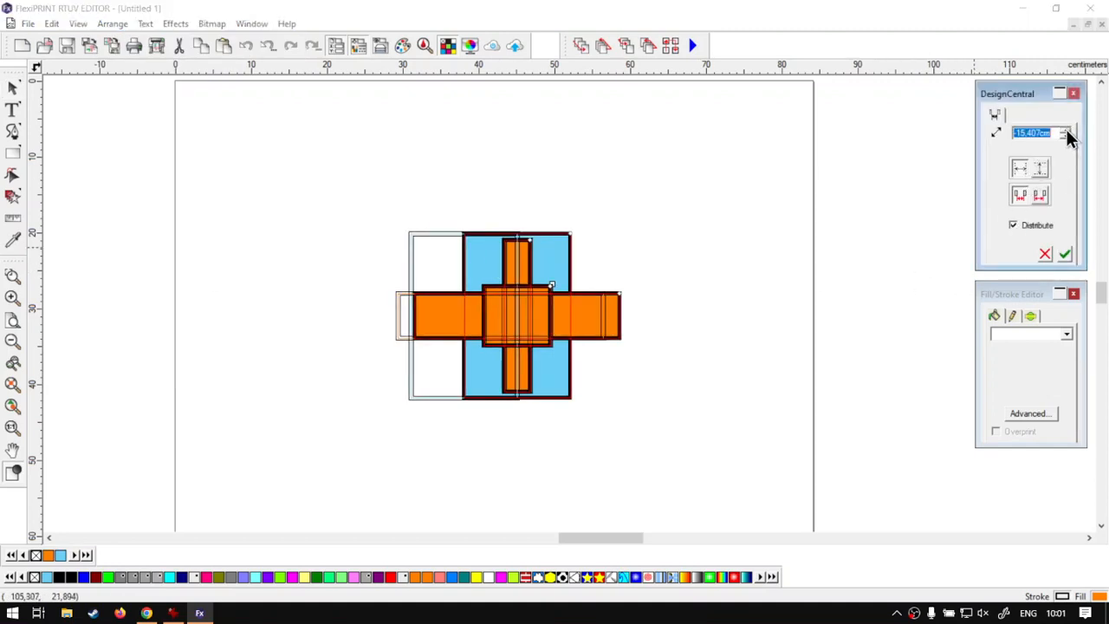
Switch the spacing to vertical and try raising the distributed edge spacing to 0.967 cm.
left_click(1040, 169)
left_click(1066, 136)
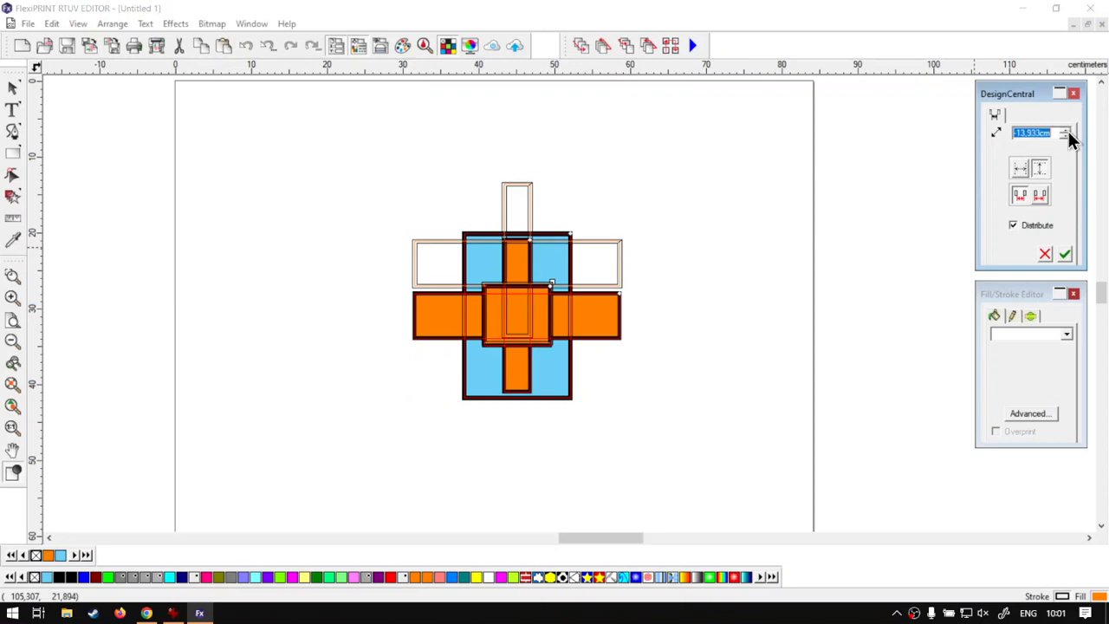
left_click(1065, 136)
left_click(1065, 136)
left_click(1065, 136)
left_click(1066, 136)
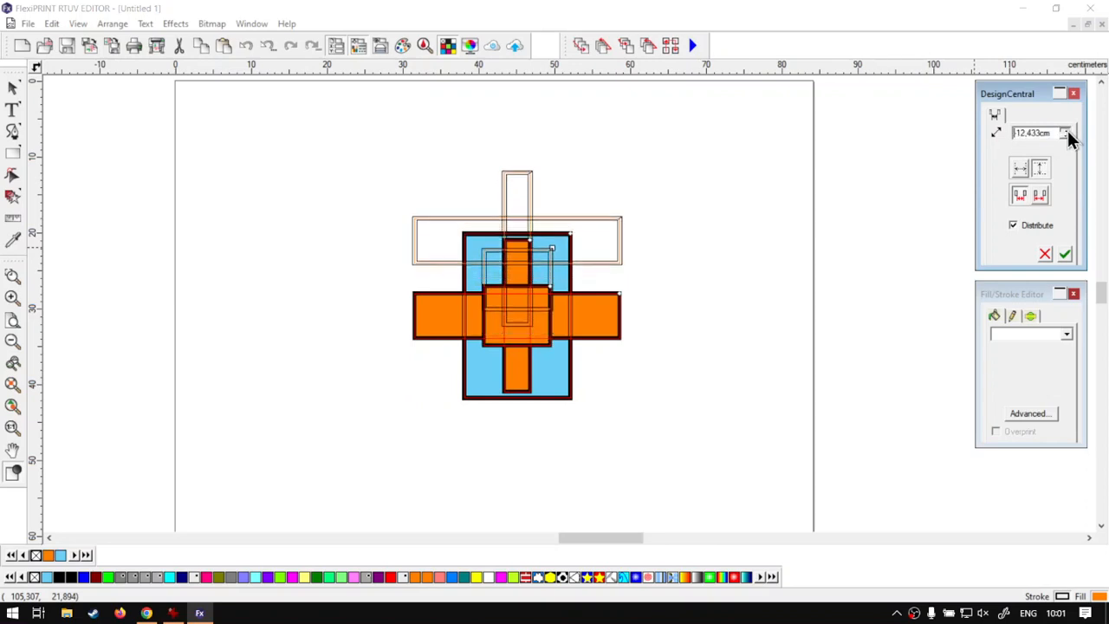
left_click(1065, 136)
left_click(1066, 136)
left_click(1066, 136)
left_click(1066, 136)
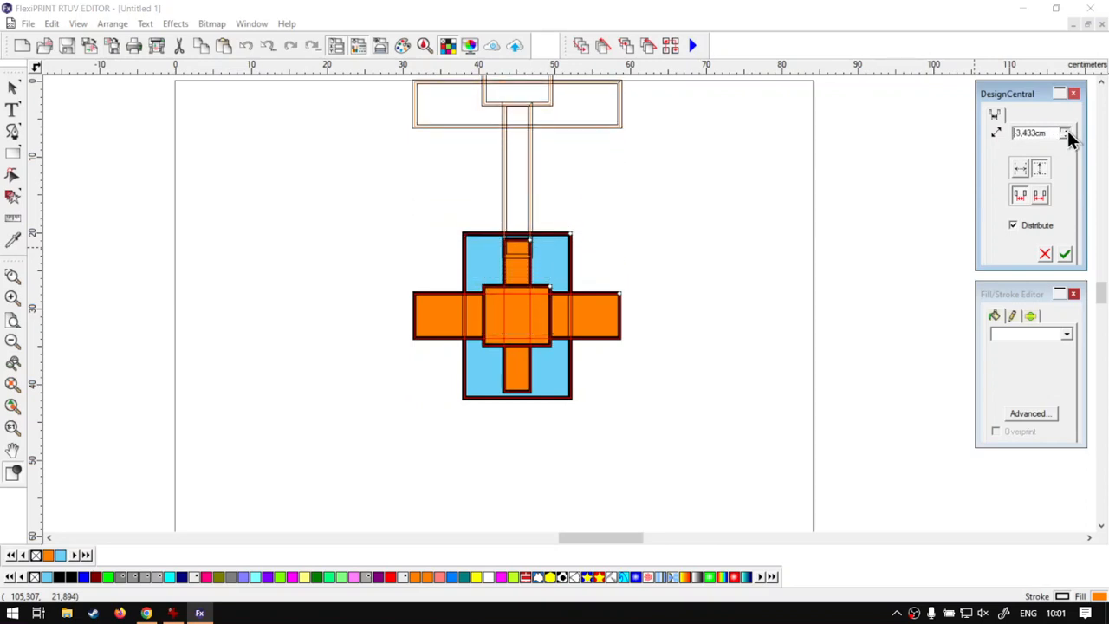
left_click(1065, 136)
left_click(1065, 136)
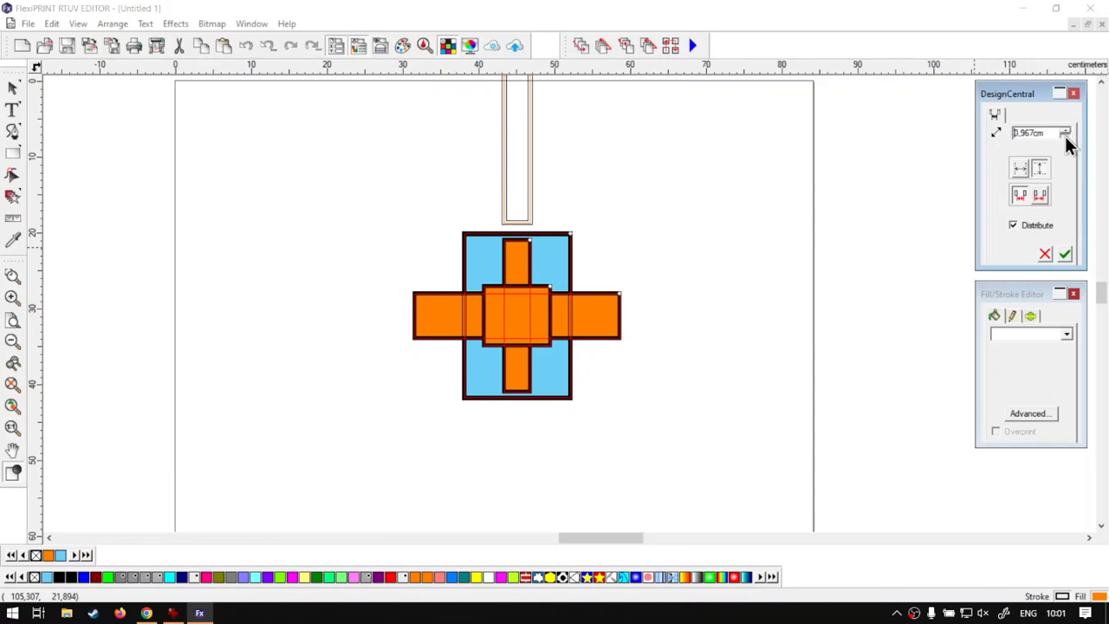
Try lowering the vertical distributed edge spacing of the stacked rectangles to -24.333 cm.
left_click(1064, 136)
left_click(1065, 136)
left_click(1065, 136)
left_click(1065, 136)
left_click(1064, 136)
left_click(1065, 136)
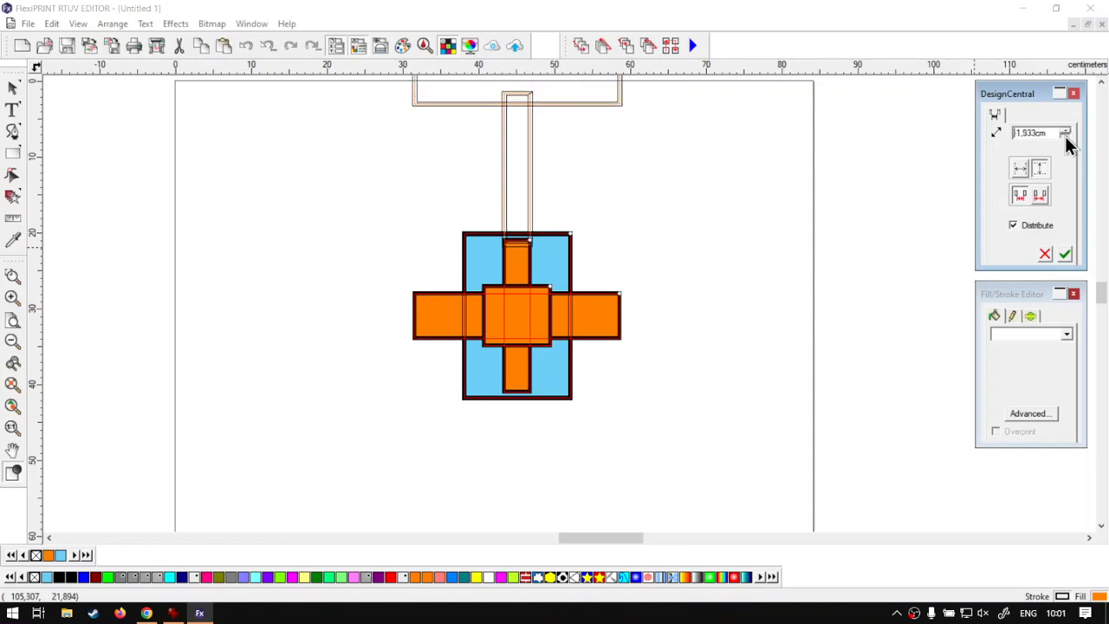
left_click(1064, 136)
left_click(1065, 136)
left_click(1065, 136)
left_click(1065, 136)
left_click(1065, 136)
left_click(1064, 136)
left_click(1064, 136)
left_click(1065, 136)
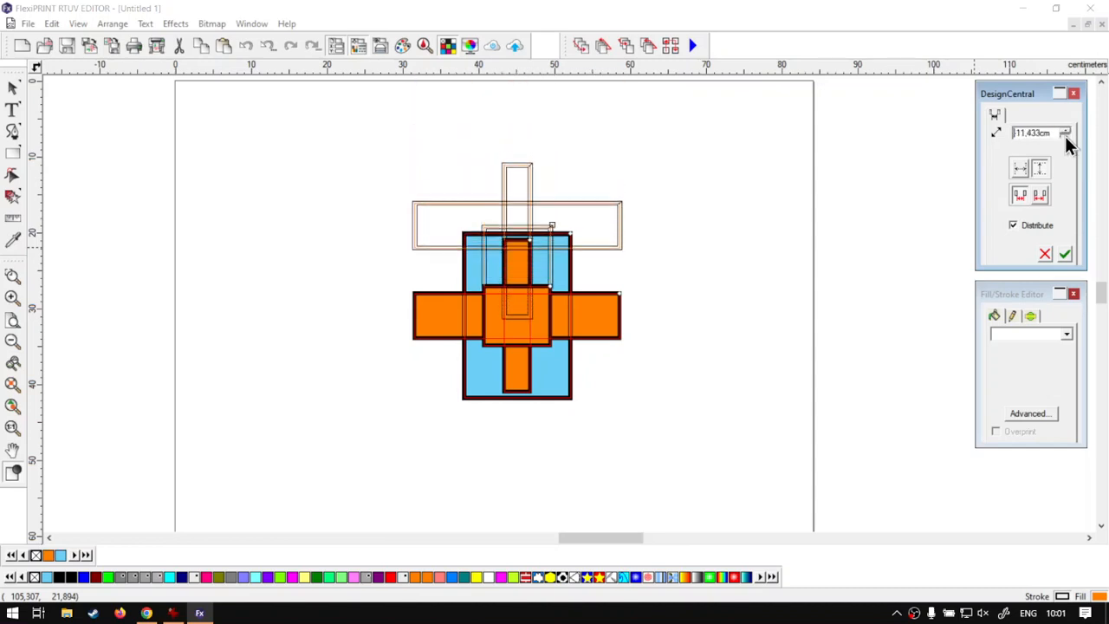
left_click(1064, 136)
left_click(1065, 136)
left_click(1064, 128)
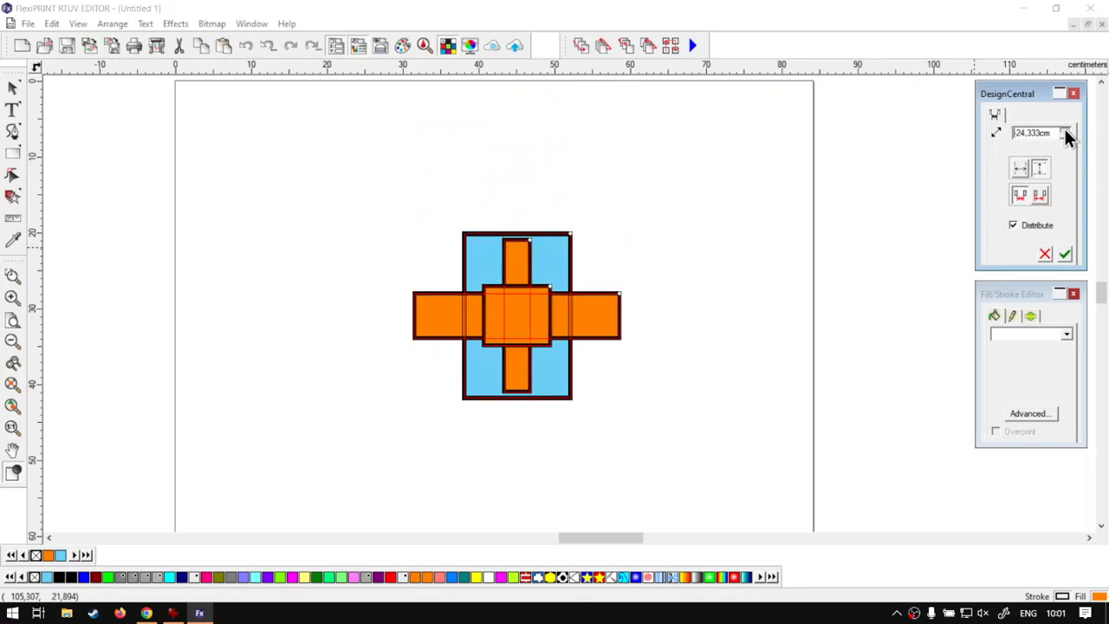
Try raising the vertical distributed edge spacing to -2.433 cm and check the preview outlines below the page.
left_click(1064, 128)
left_click(1063, 128)
left_click(1064, 128)
left_click(1064, 128)
left_click(1063, 128)
left_click(1063, 128)
left_click(1063, 128)
left_click(1063, 128)
left_click(1064, 128)
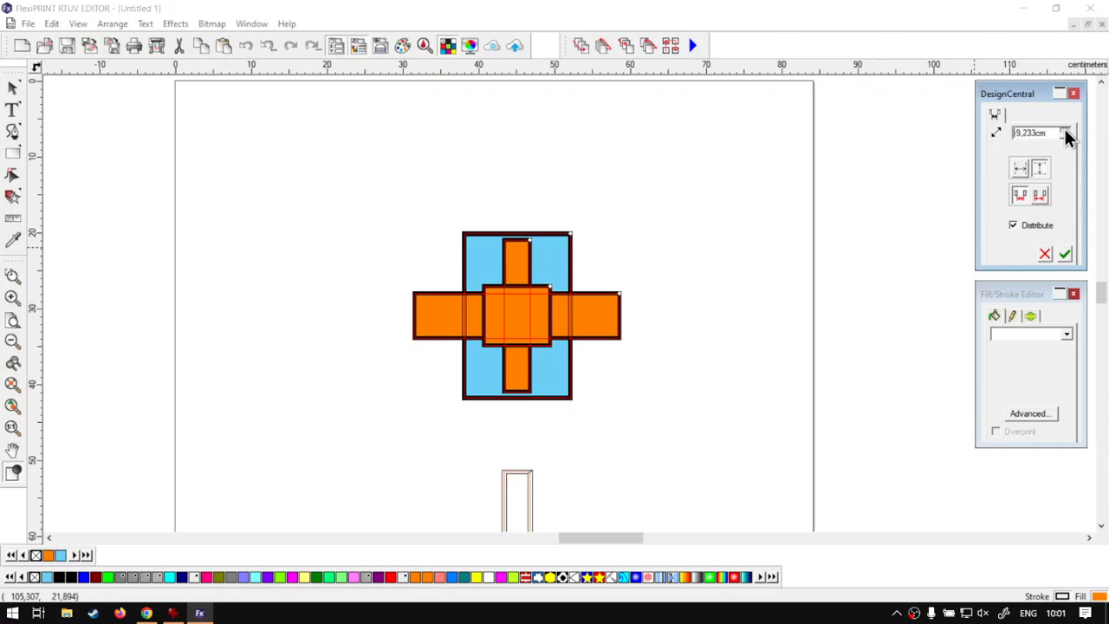
left_click(1063, 128)
left_click(1063, 128)
left_click(1063, 128)
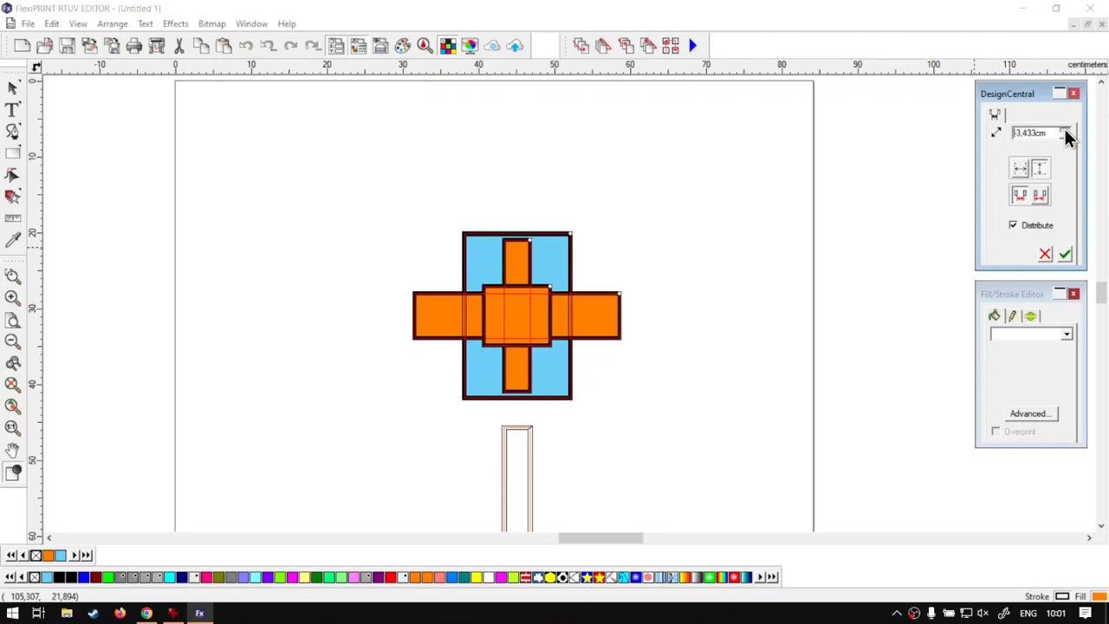
scroll(698, 304, "down", 1)
scroll(698, 304, "down", 3)
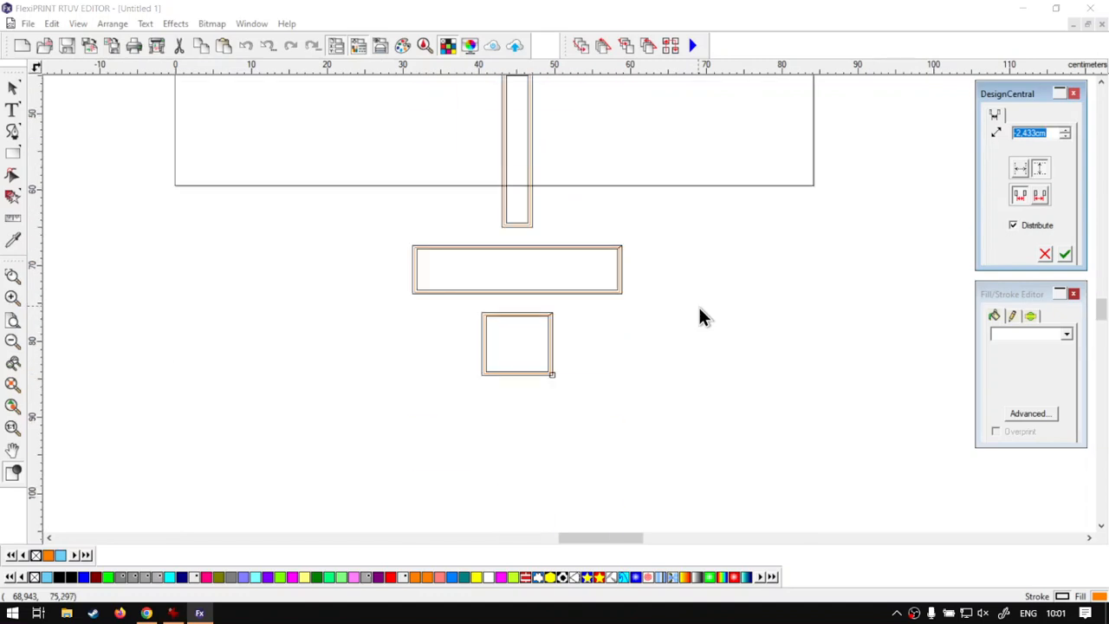
scroll(698, 314, "up", 4)
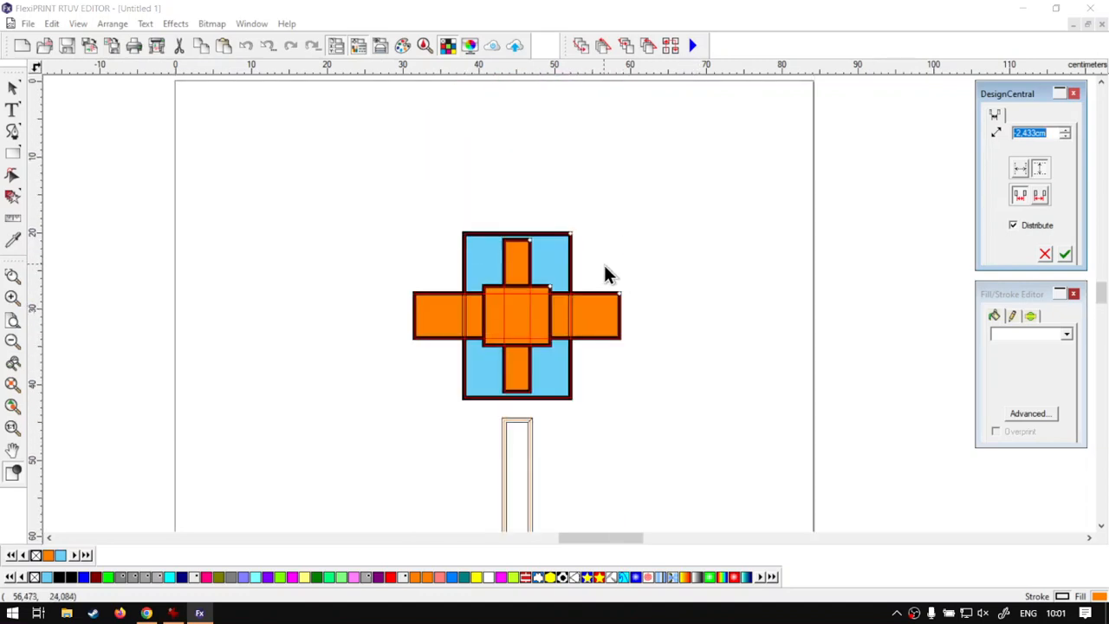
scroll(602, 262, "up", 2)
scroll(603, 263, "down", 2)
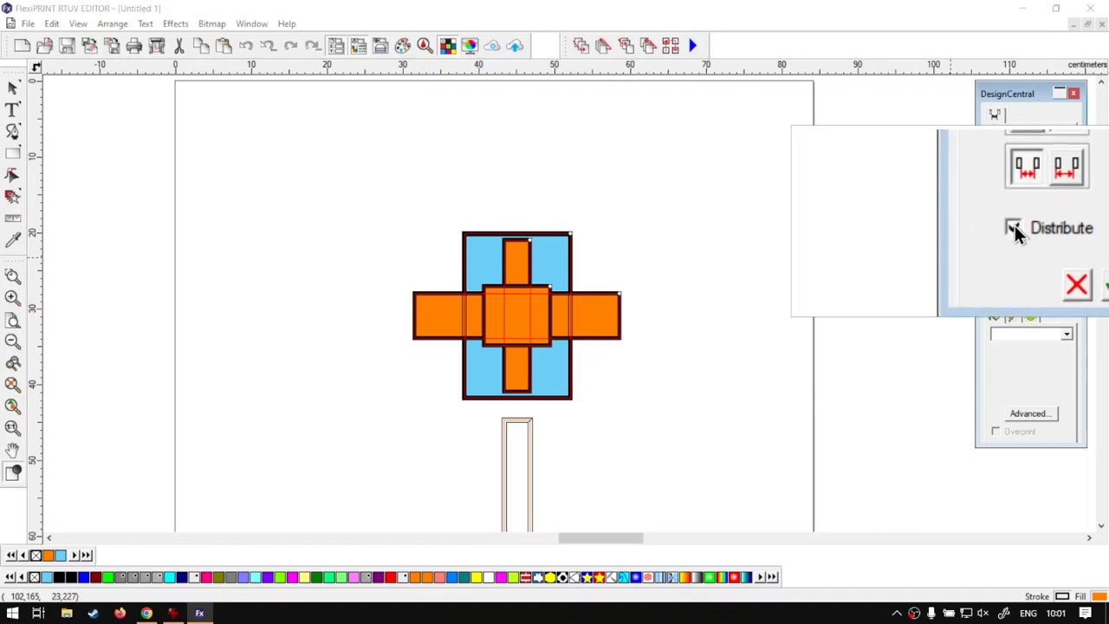
Disable Distribute, apply a horizontal edge spacing of 0.000 cm, and move the row of rectangles fully onto the page.
left_click(1014, 225)
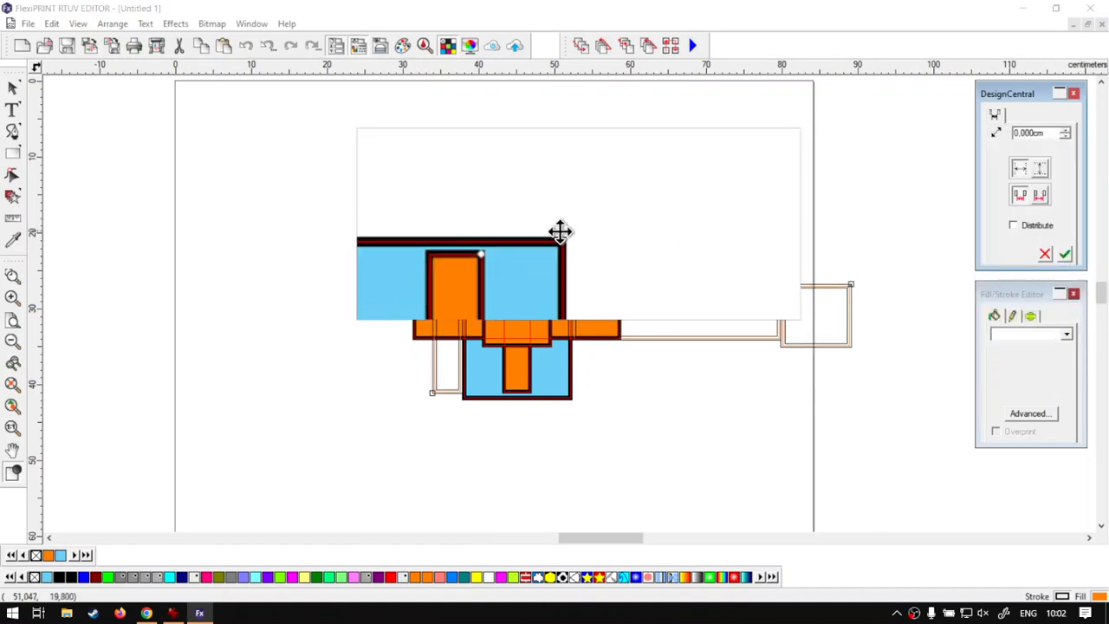
left_click(1063, 253)
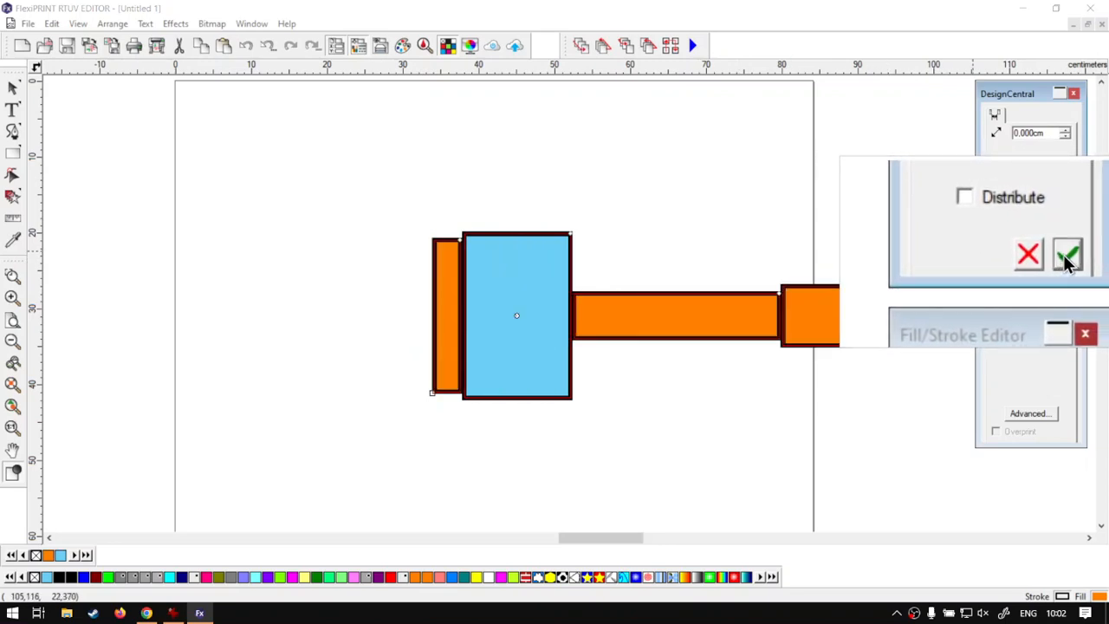
left_click_drag(549, 287, 456, 267)
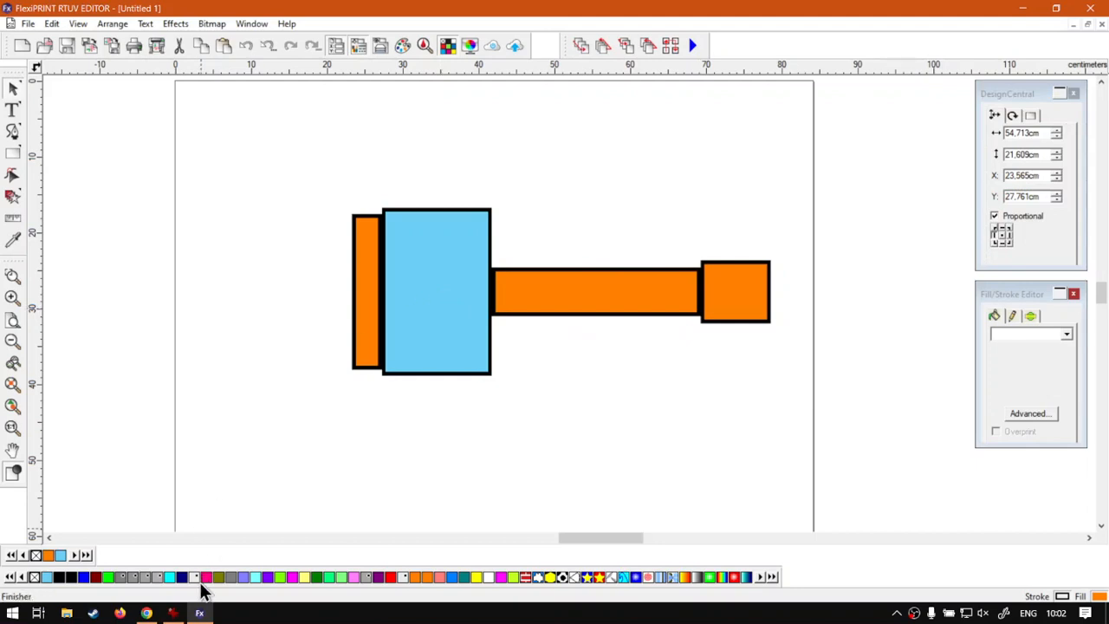
Switch to Chrome to show the softwaretraining.co.za home page.
left_click(146, 612)
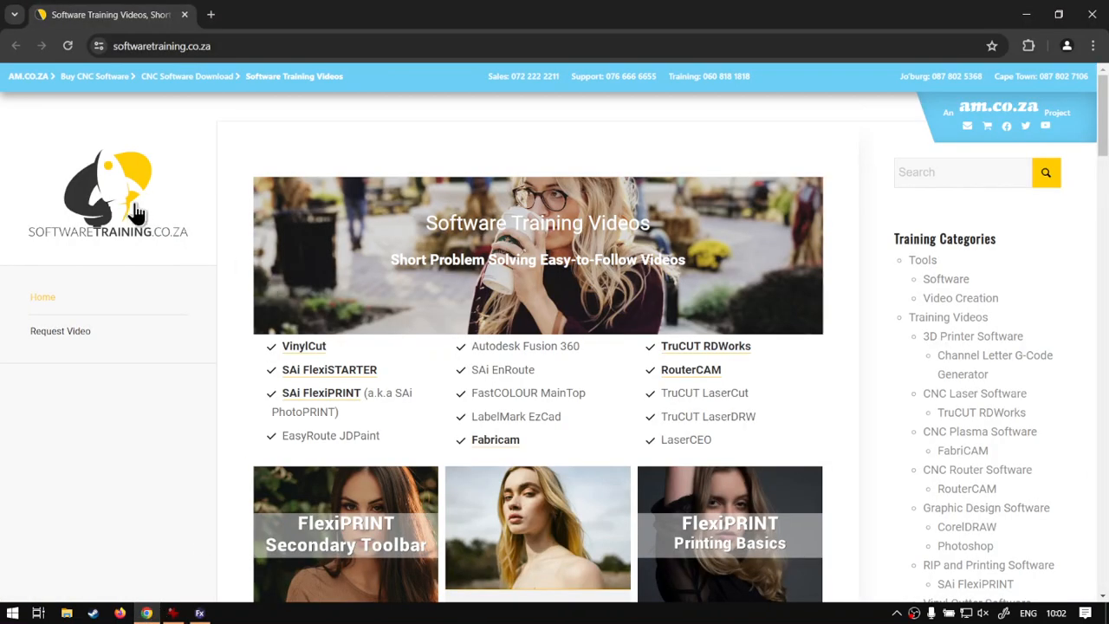